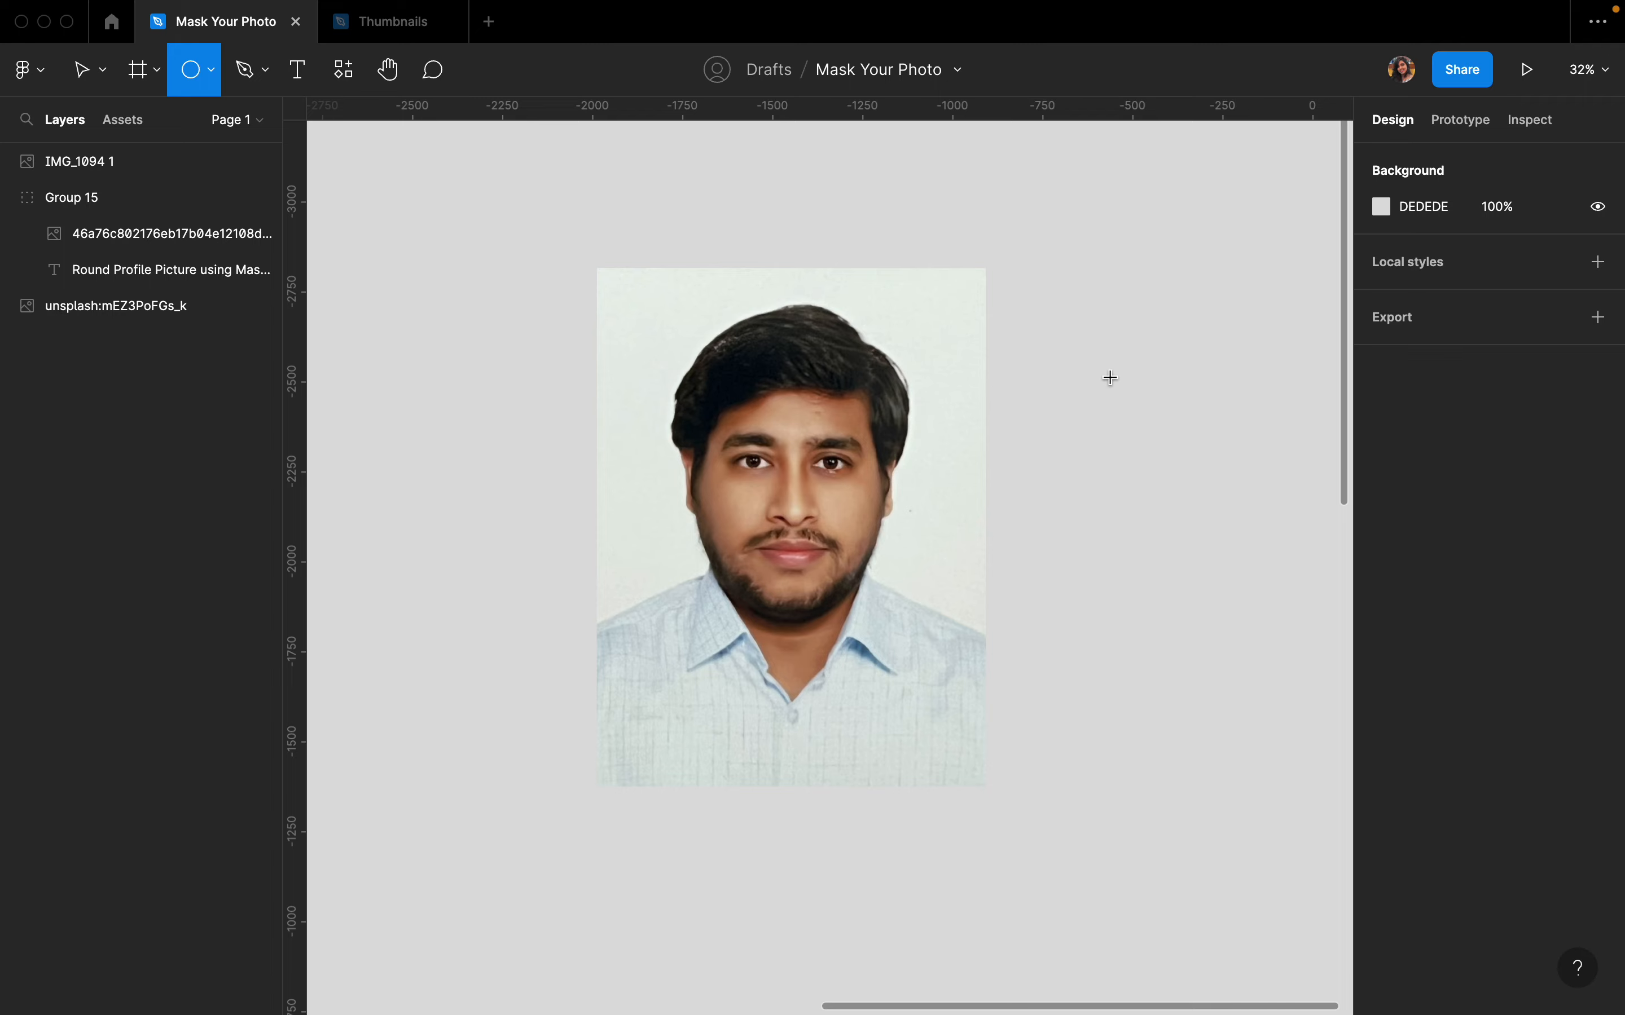
# - Draw a circle about 952 × 952 beside the man's photo and fill it red FF5959
pyautogui.hscroll(5, 1108, 378)
pyautogui.moveTo(940, 324); pyautogui.dragTo(1283, 665)
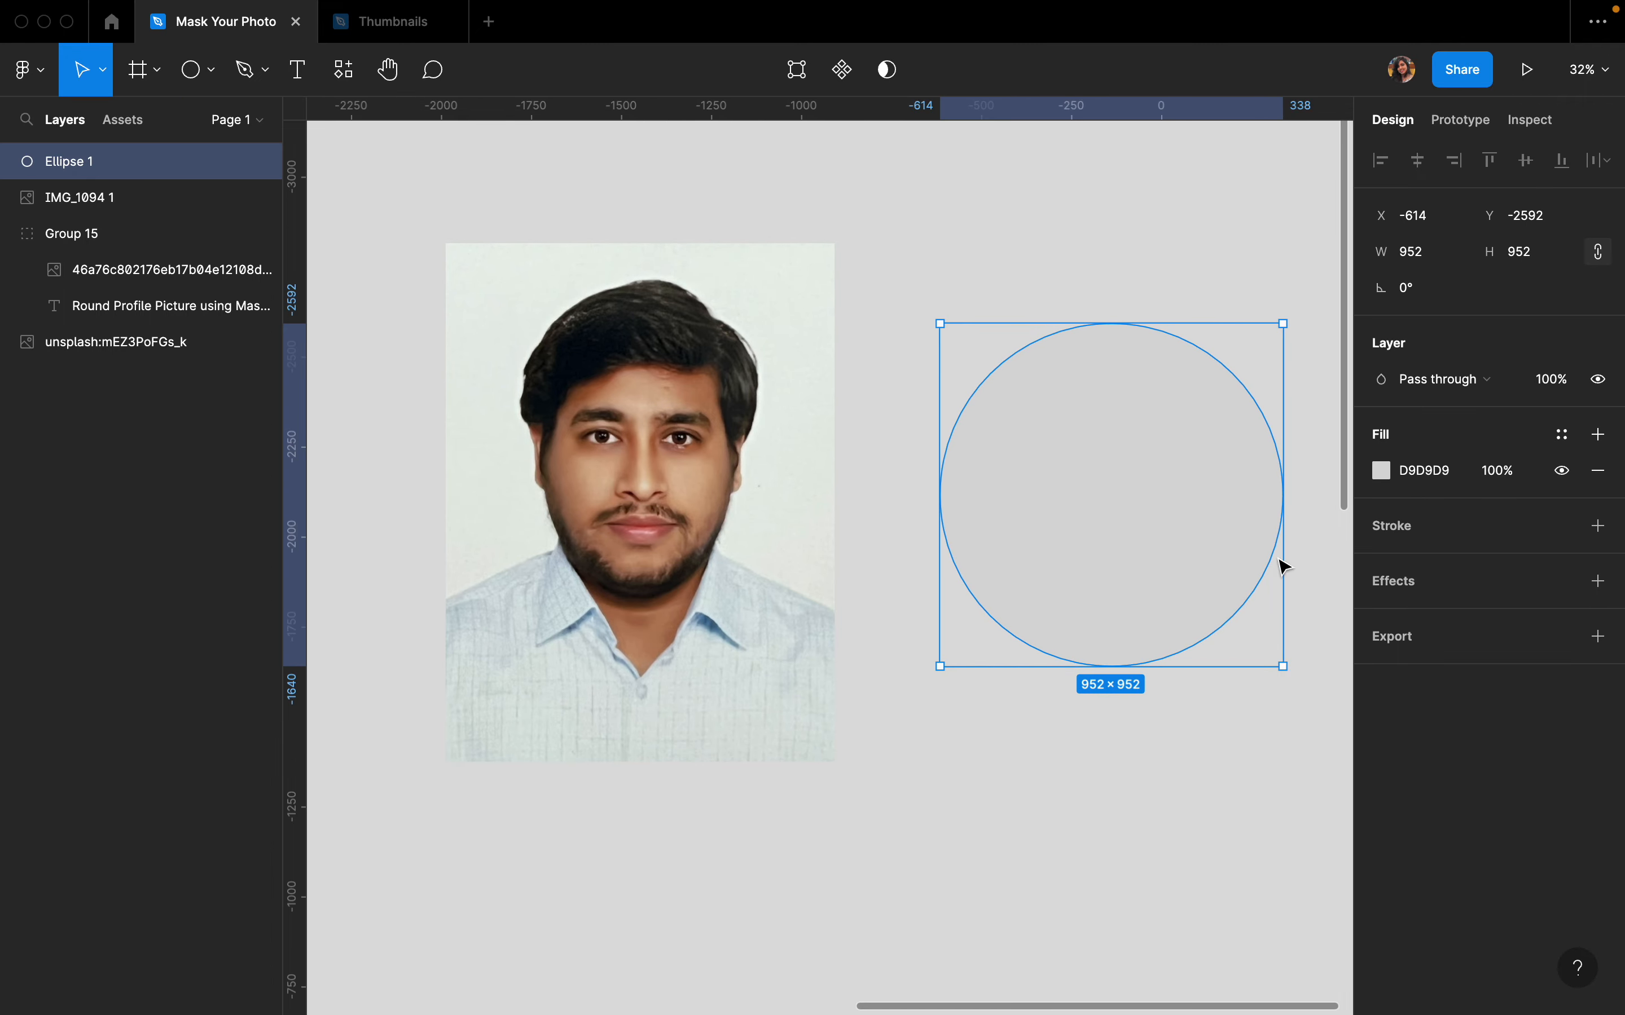
pyautogui.click(1381, 470)
pyautogui.click(1232, 476)
pyautogui.moveTo(1236, 485); pyautogui.dragTo(1258, 446)
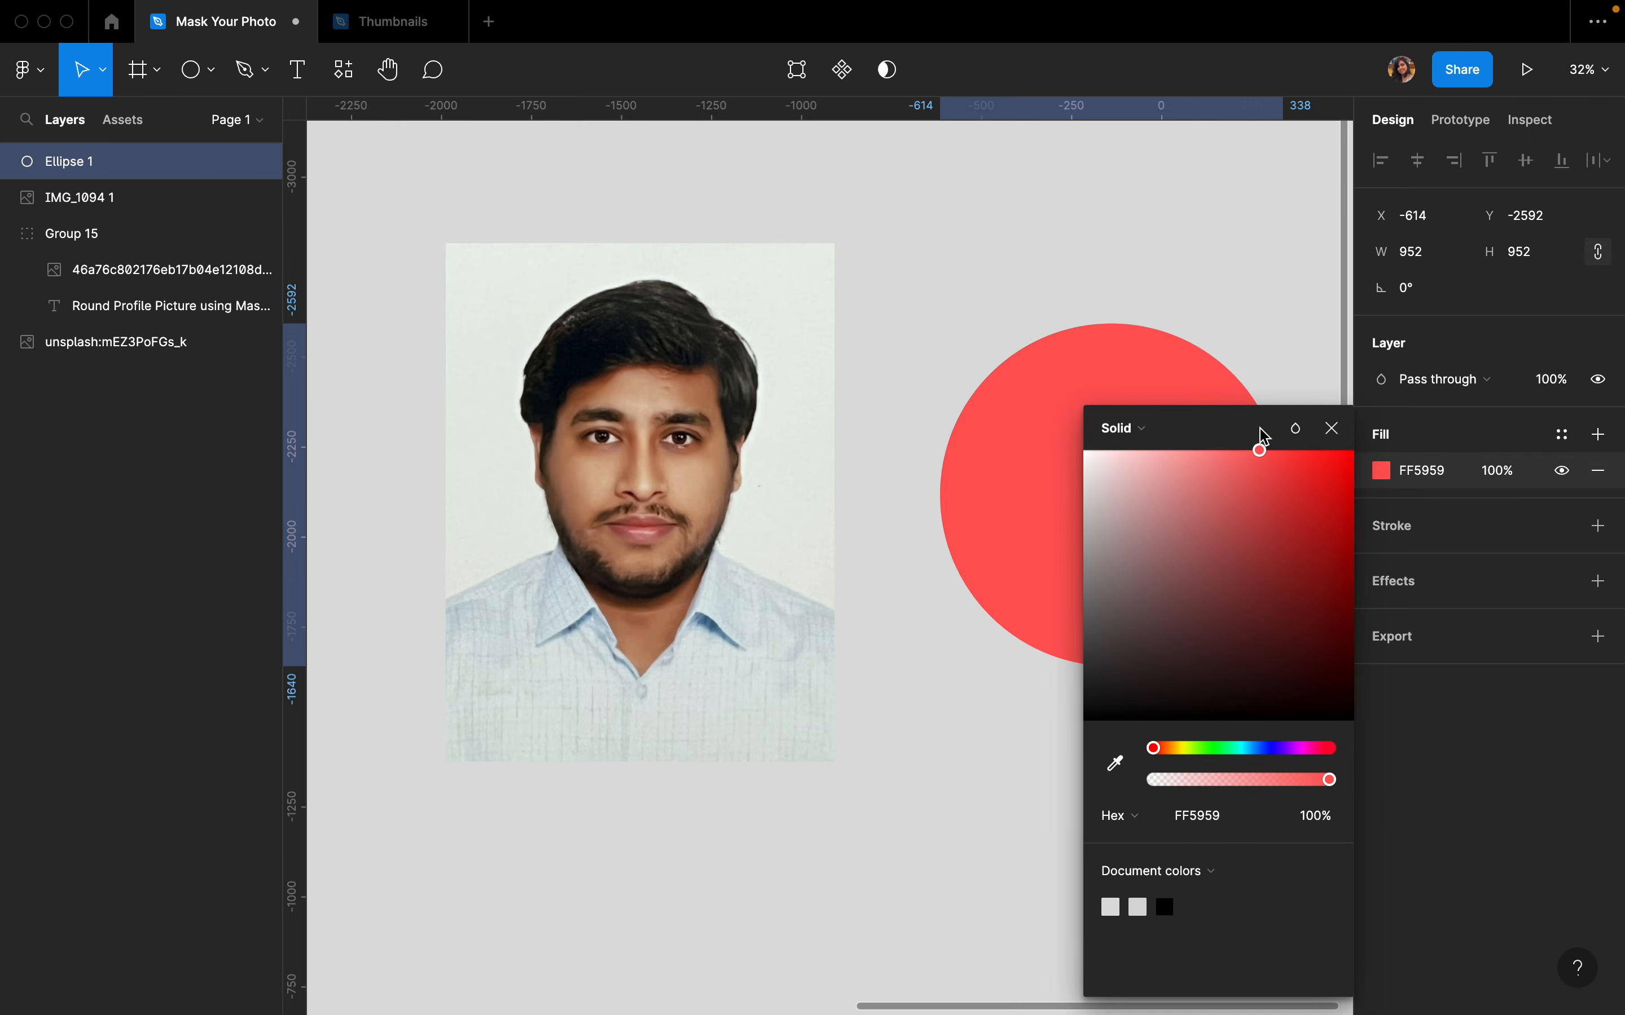
pyautogui.click(1240, 300)
# - Move the circle over the man's face and set its fill opacity to 30%
pyautogui.click(1182, 509)
pyautogui.moveTo(1182, 509); pyautogui.dragTo(707, 448)
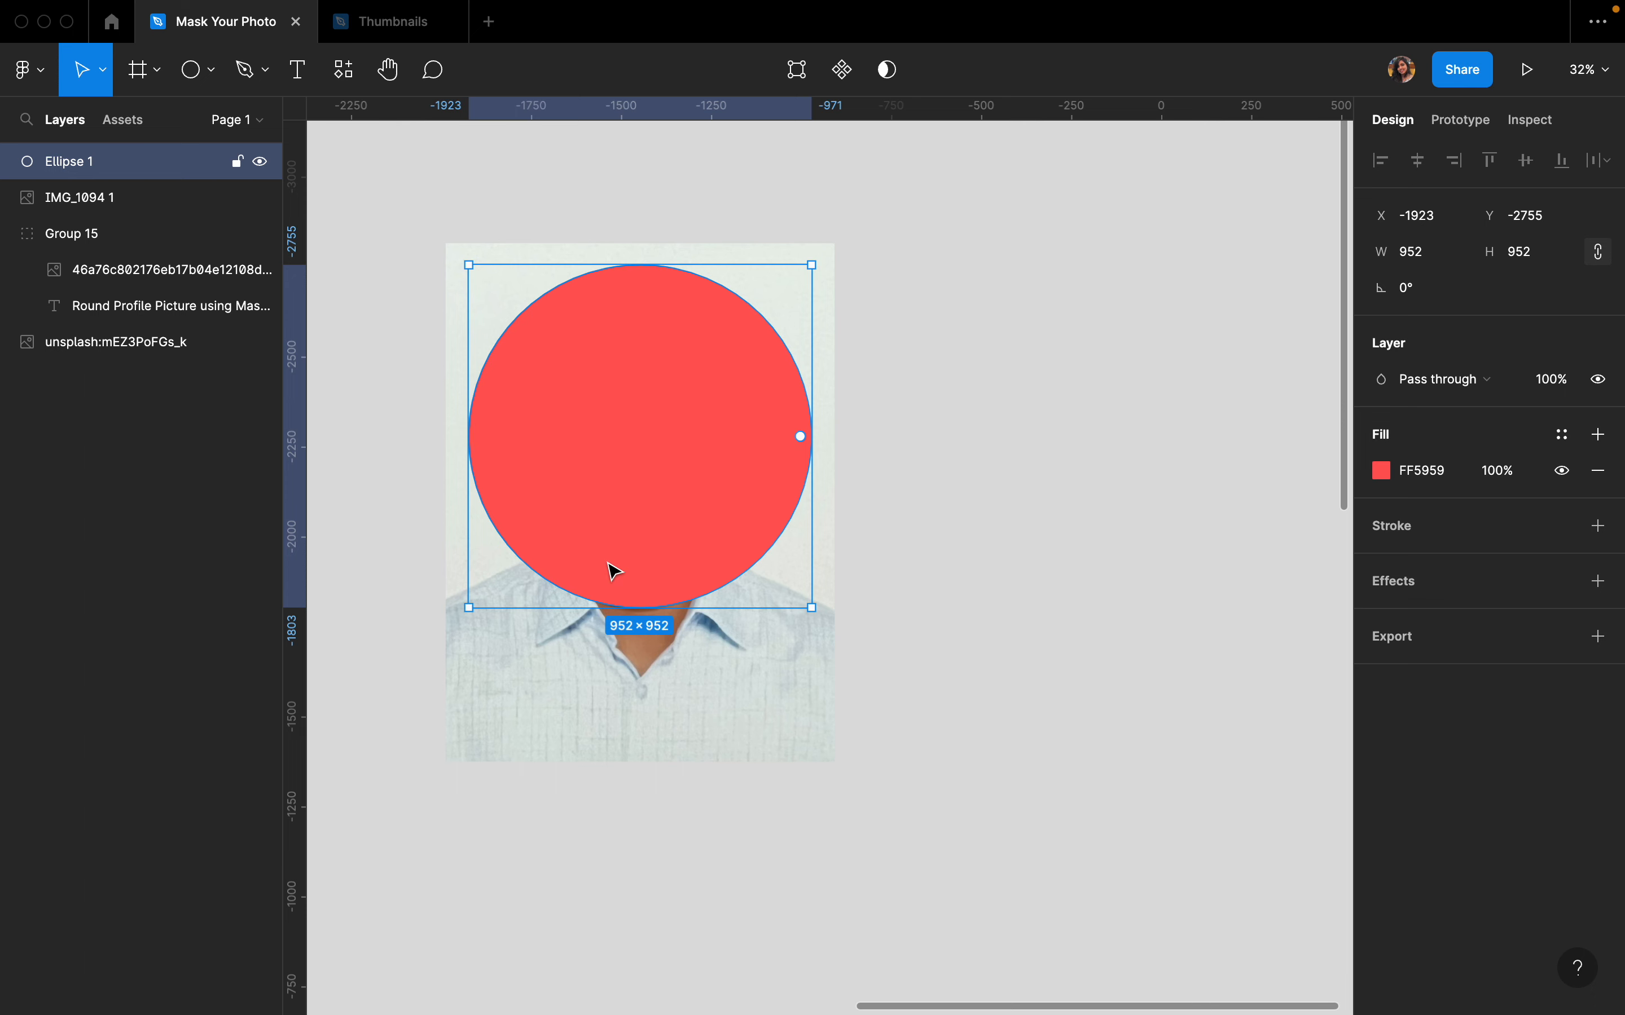
pyautogui.click(1514, 474)
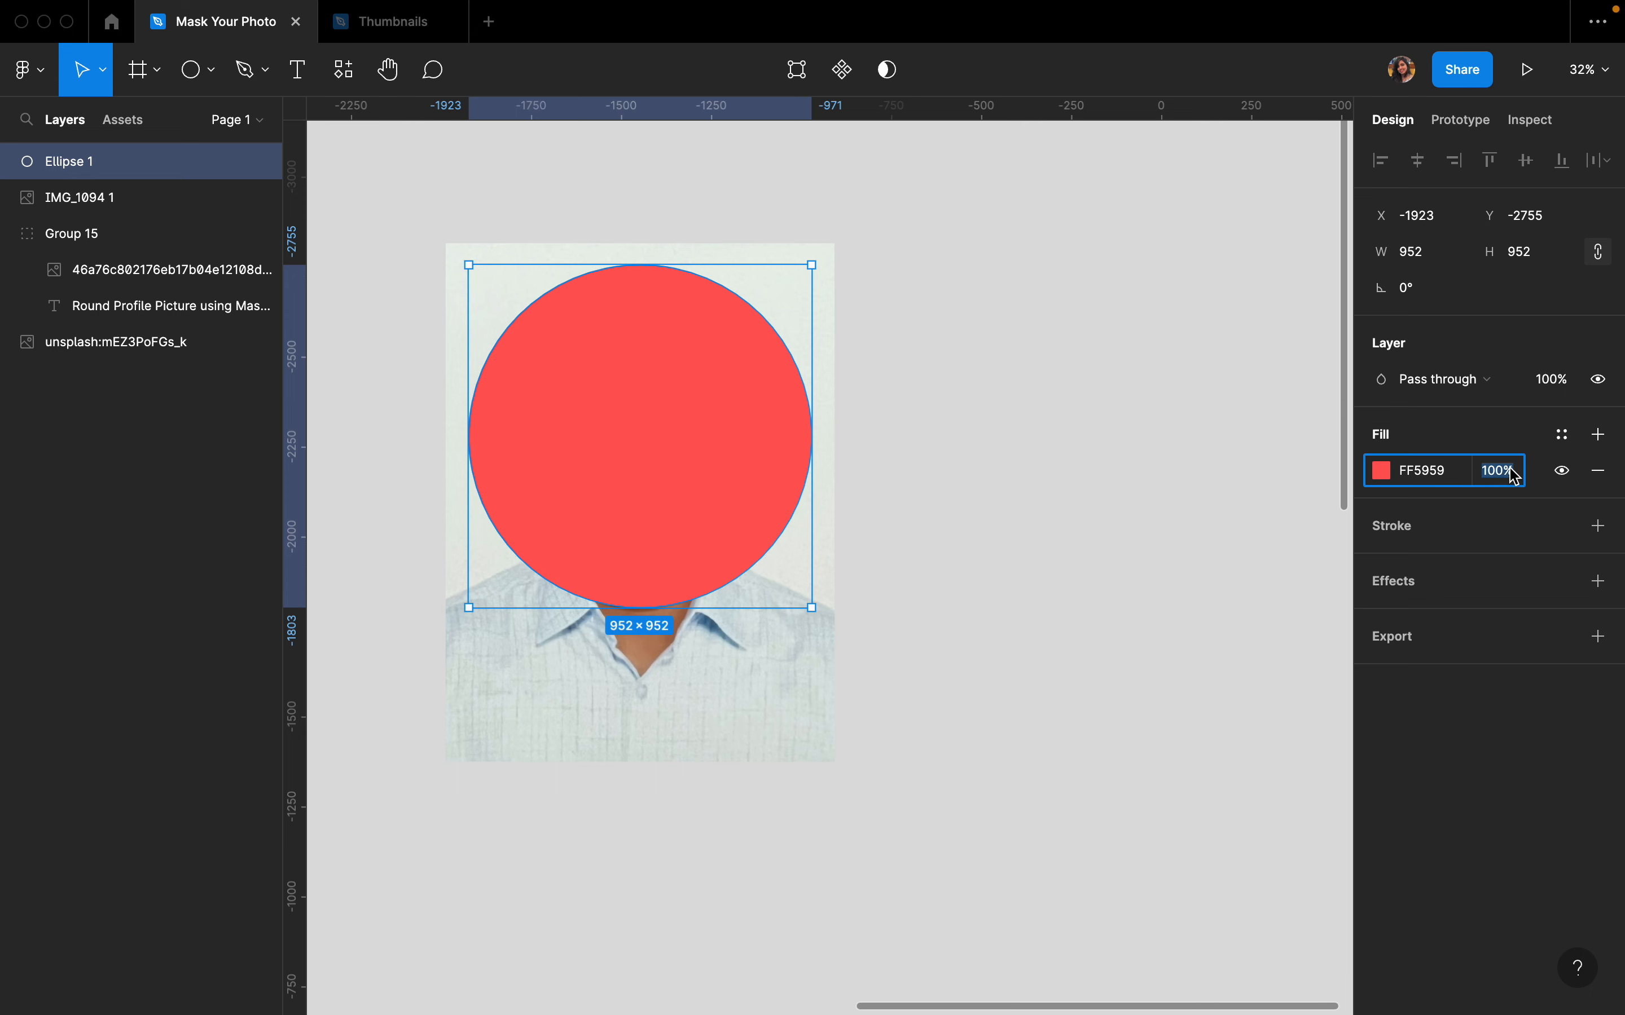
pyautogui.write('30')
pyautogui.press('Return')
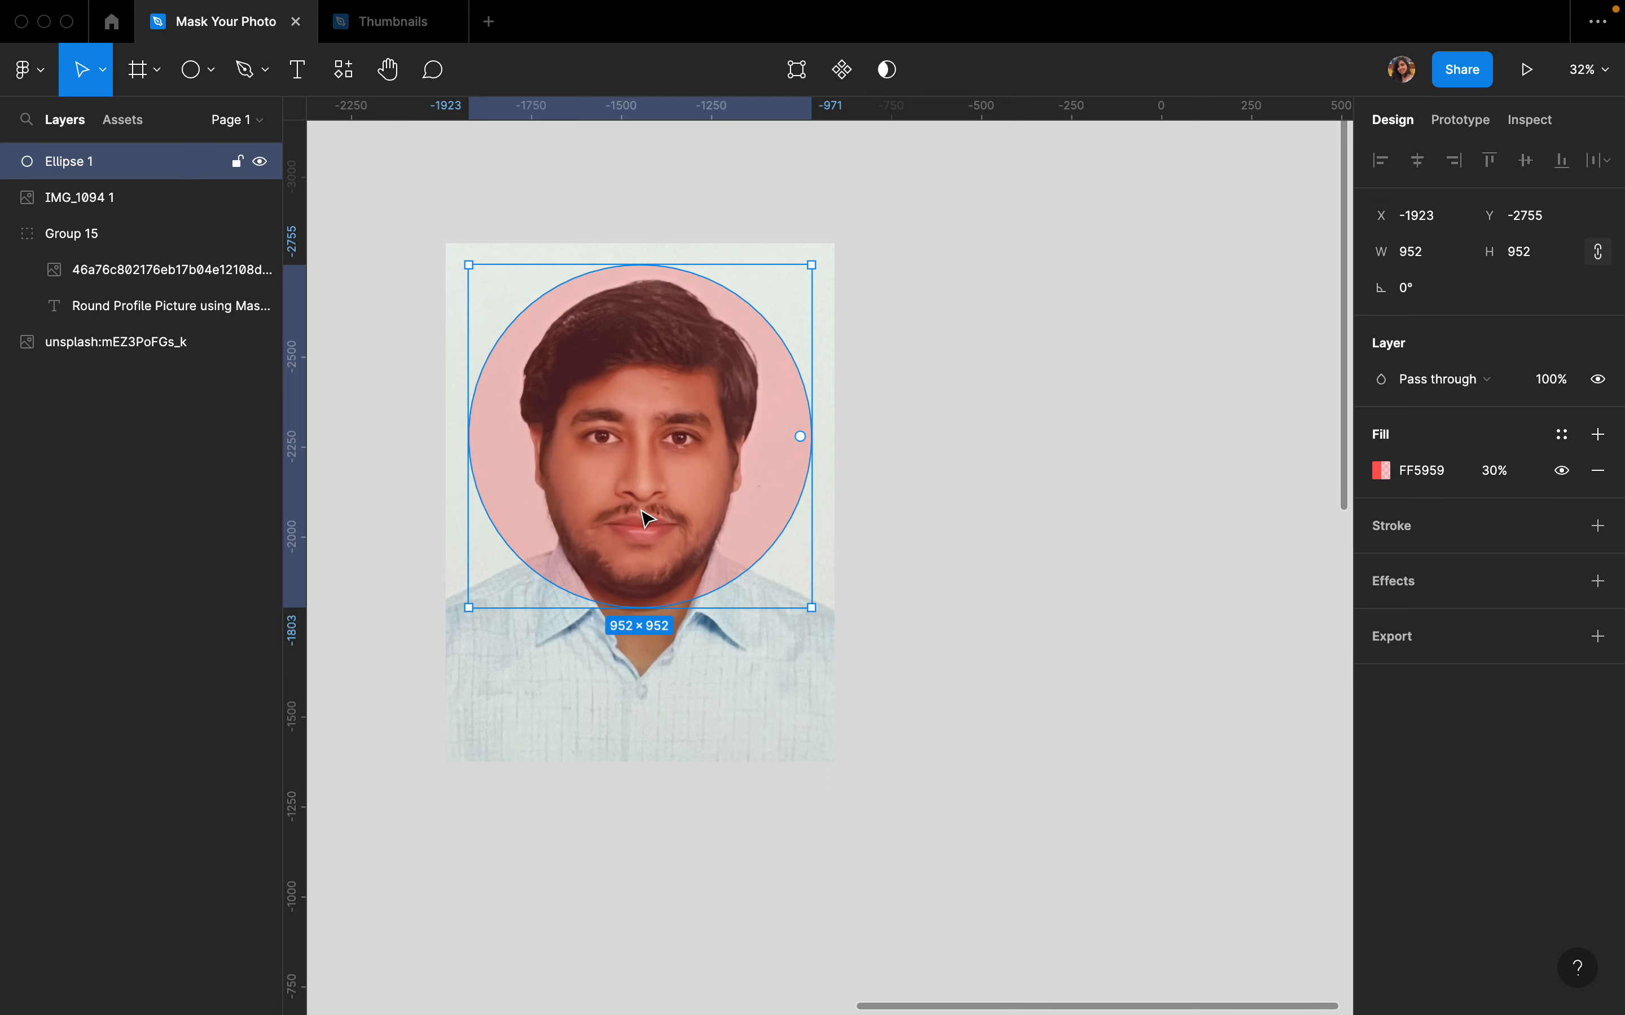
# - Resize the circle to 1080 × 1080 to match the photo's width and align it over the face
pyautogui.scroll(5, 516, 470)
pyautogui.click(596, 767)
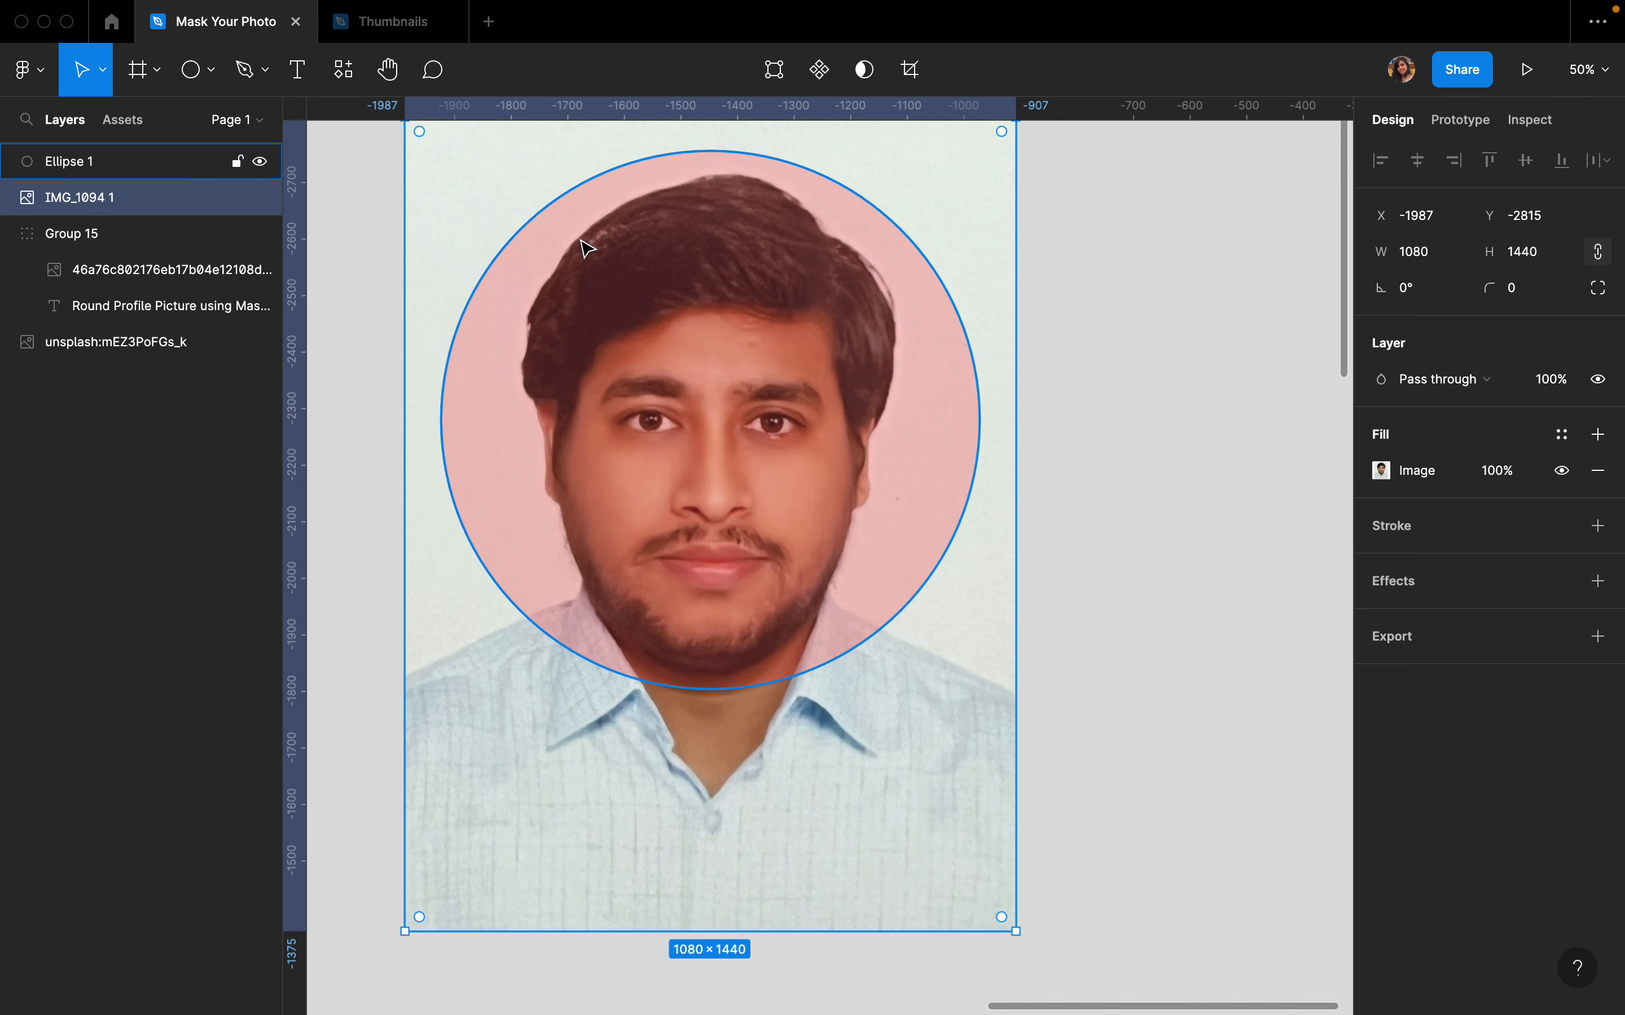
pyautogui.scroll(-5, 684, 425)
pyautogui.click(684, 426)
pyautogui.scroll(2, 831, 582)
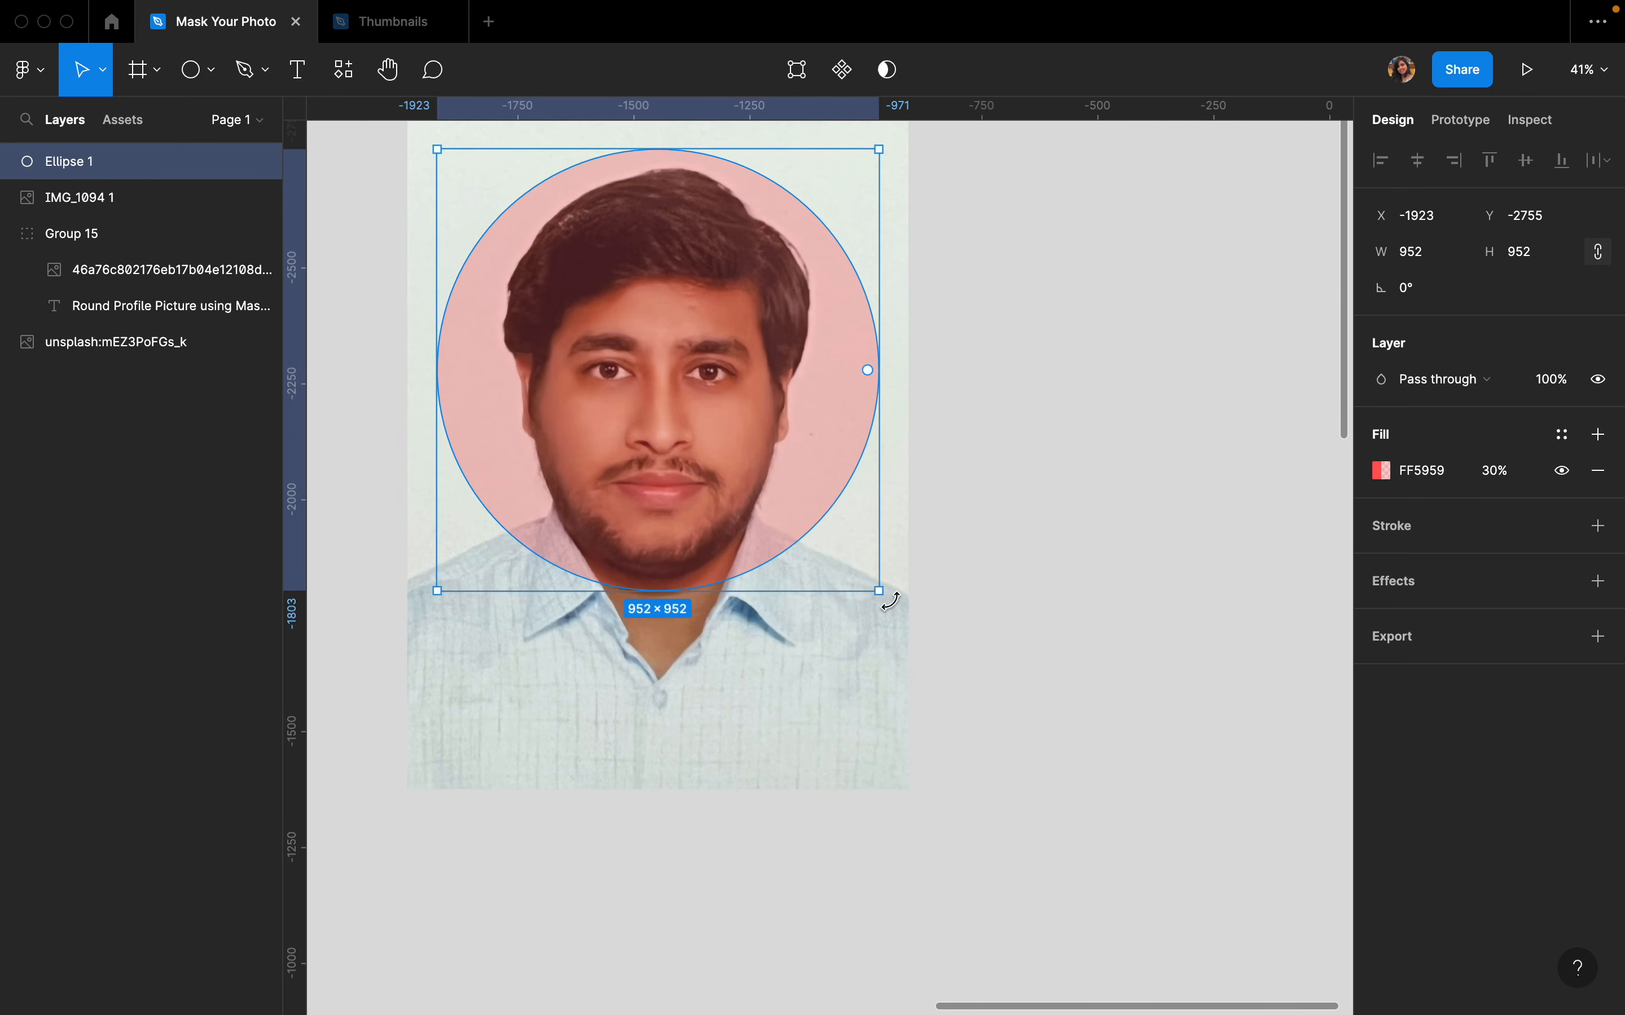
pyautogui.moveTo(879, 592); pyautogui.dragTo(909, 620)
pyautogui.moveTo(437, 621); pyautogui.dragTo(407, 650)
pyautogui.scroll(2, 551, 514)
pyautogui.moveTo(591, 512); pyautogui.dragTo(604, 514)
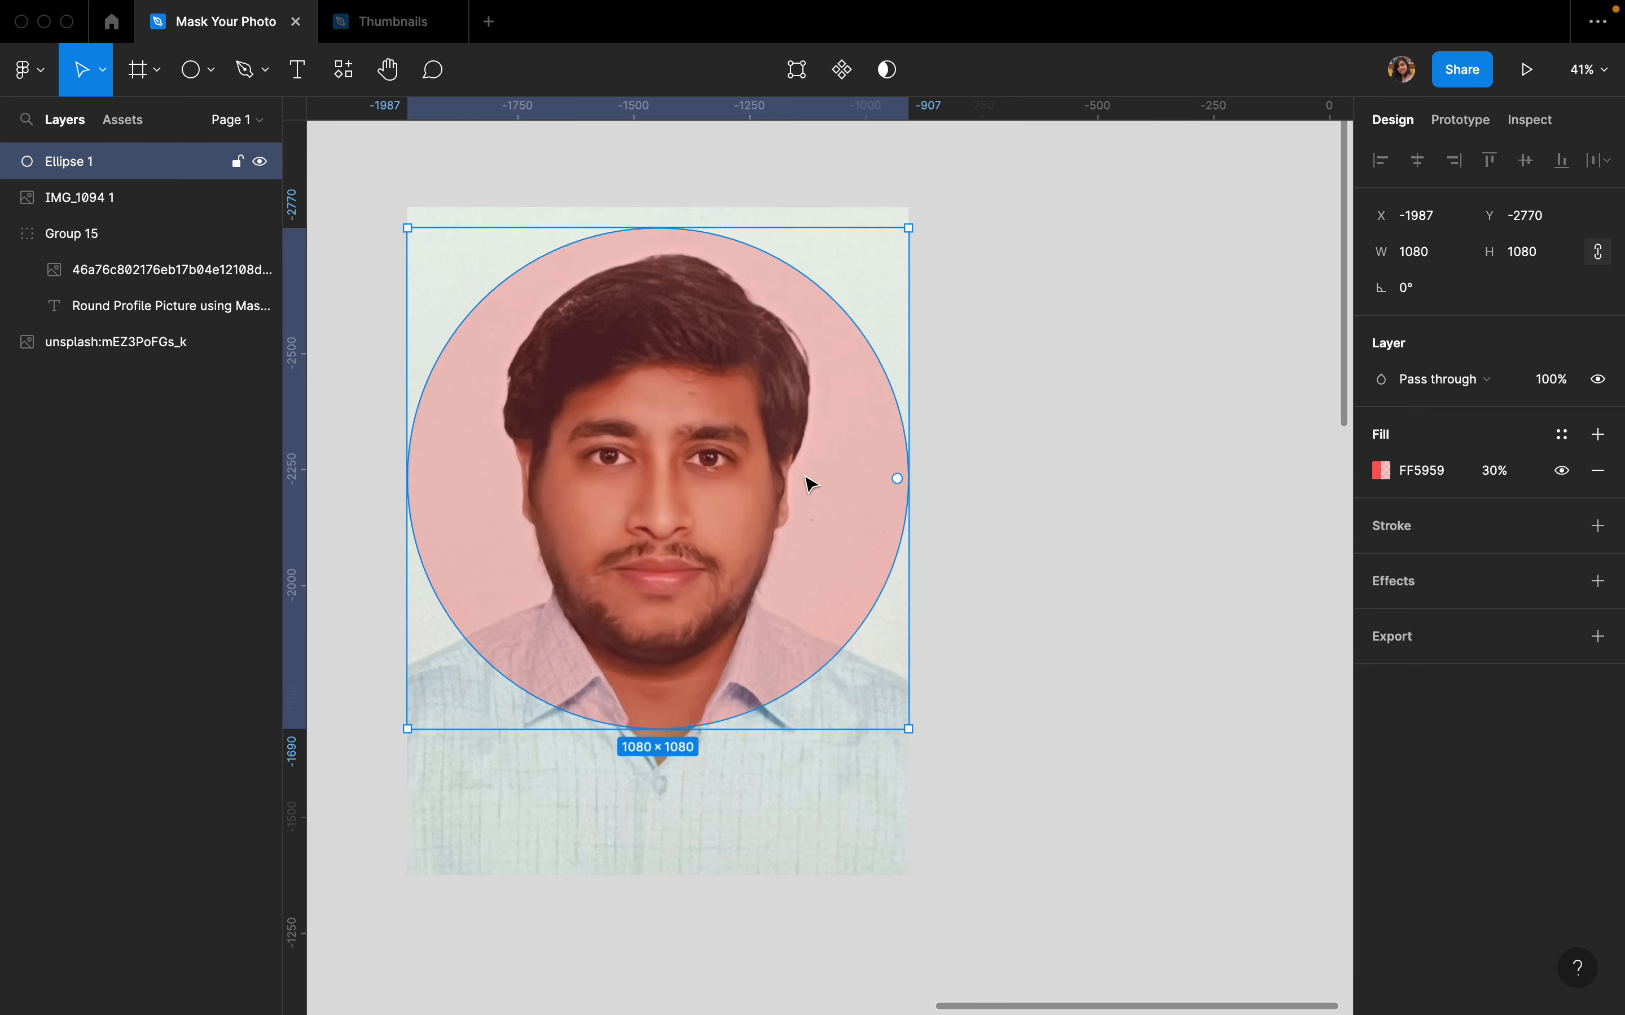
# - Send the circle behind the man's photo
pyautogui.click(947, 504)
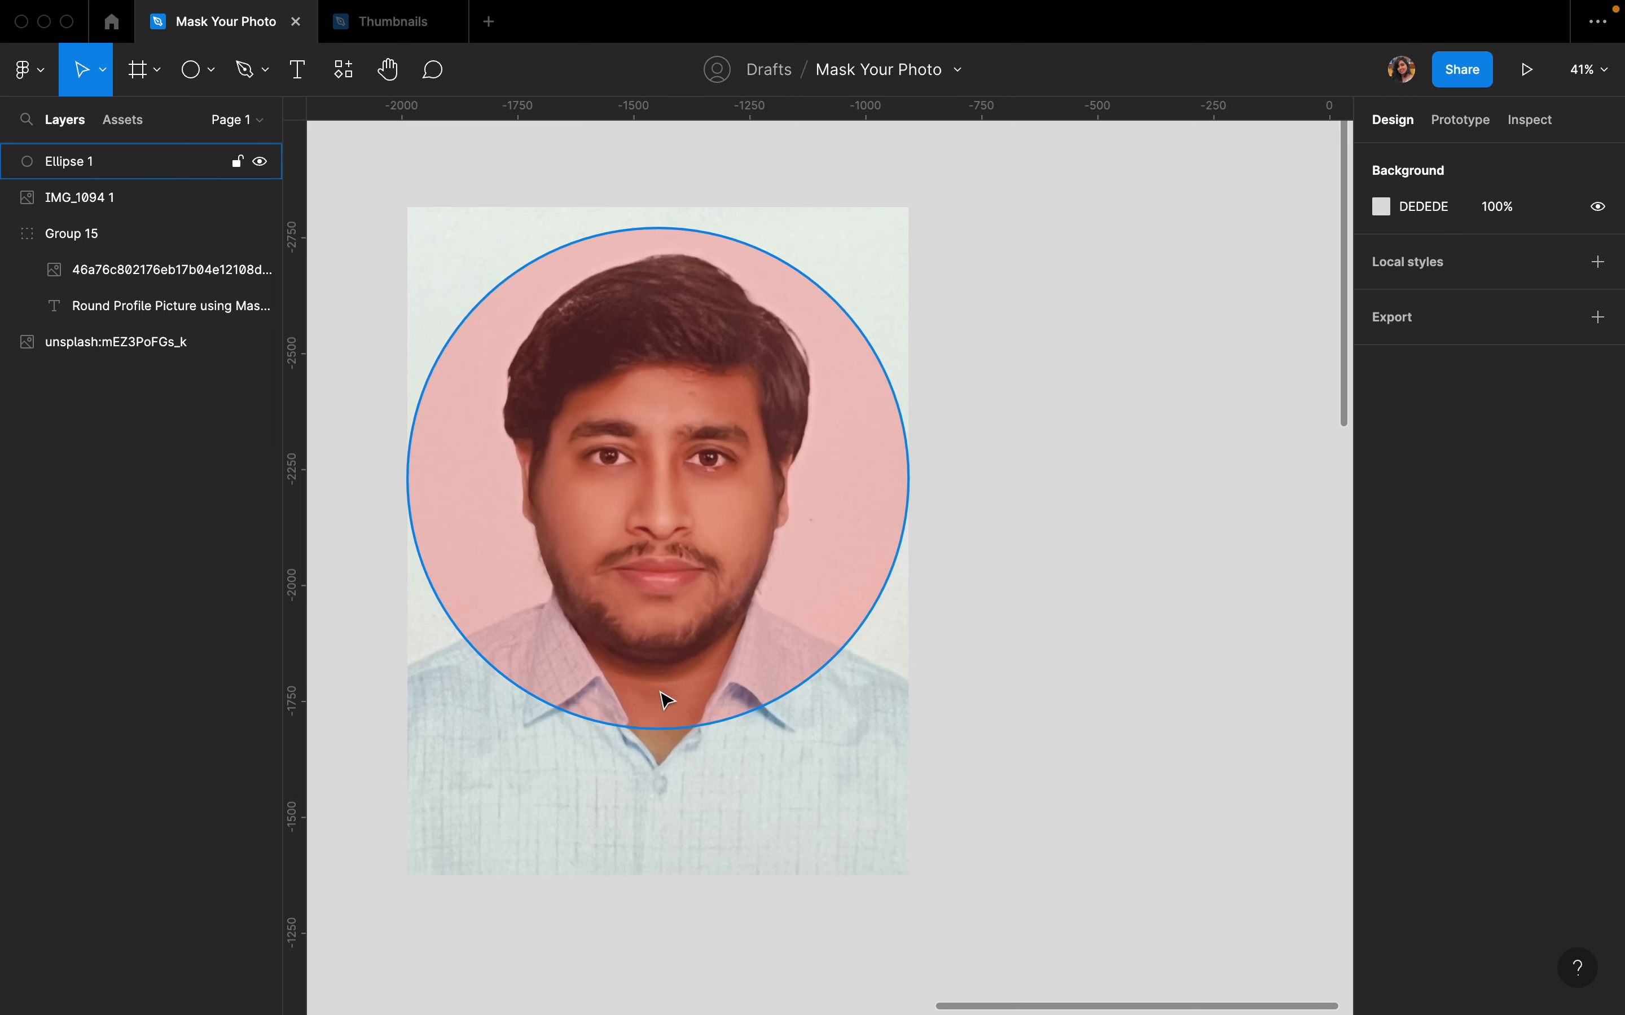
pyautogui.click(718, 554)
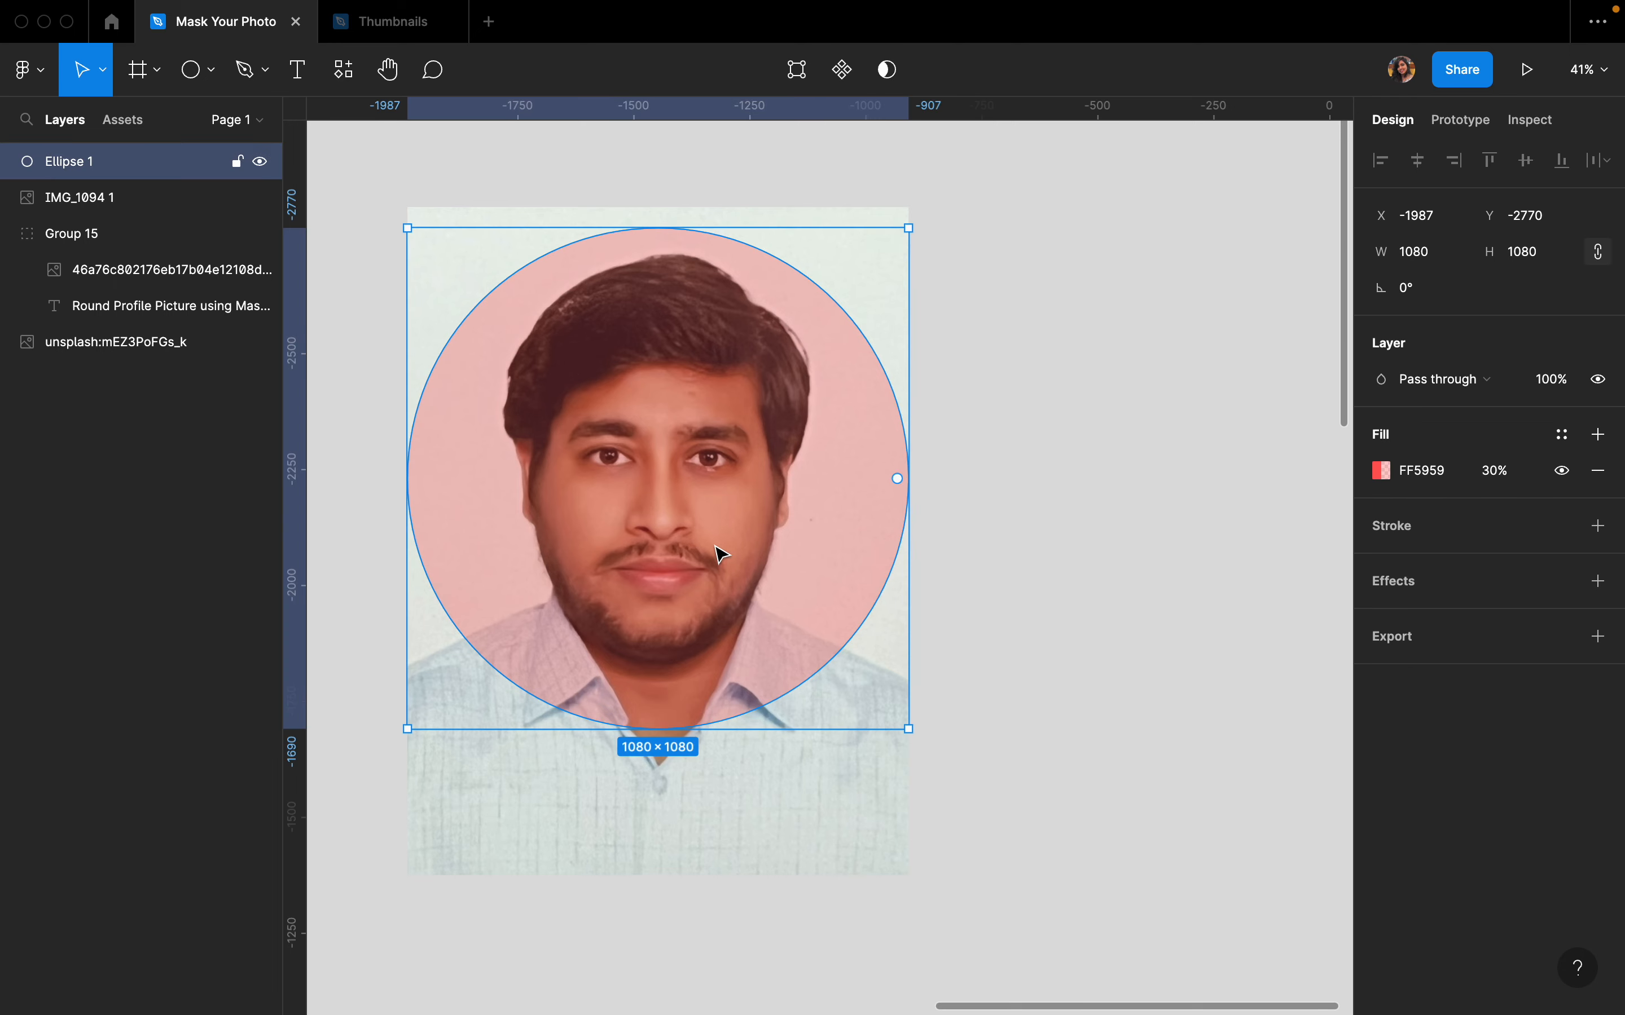
pyautogui.rightClick(671, 361)
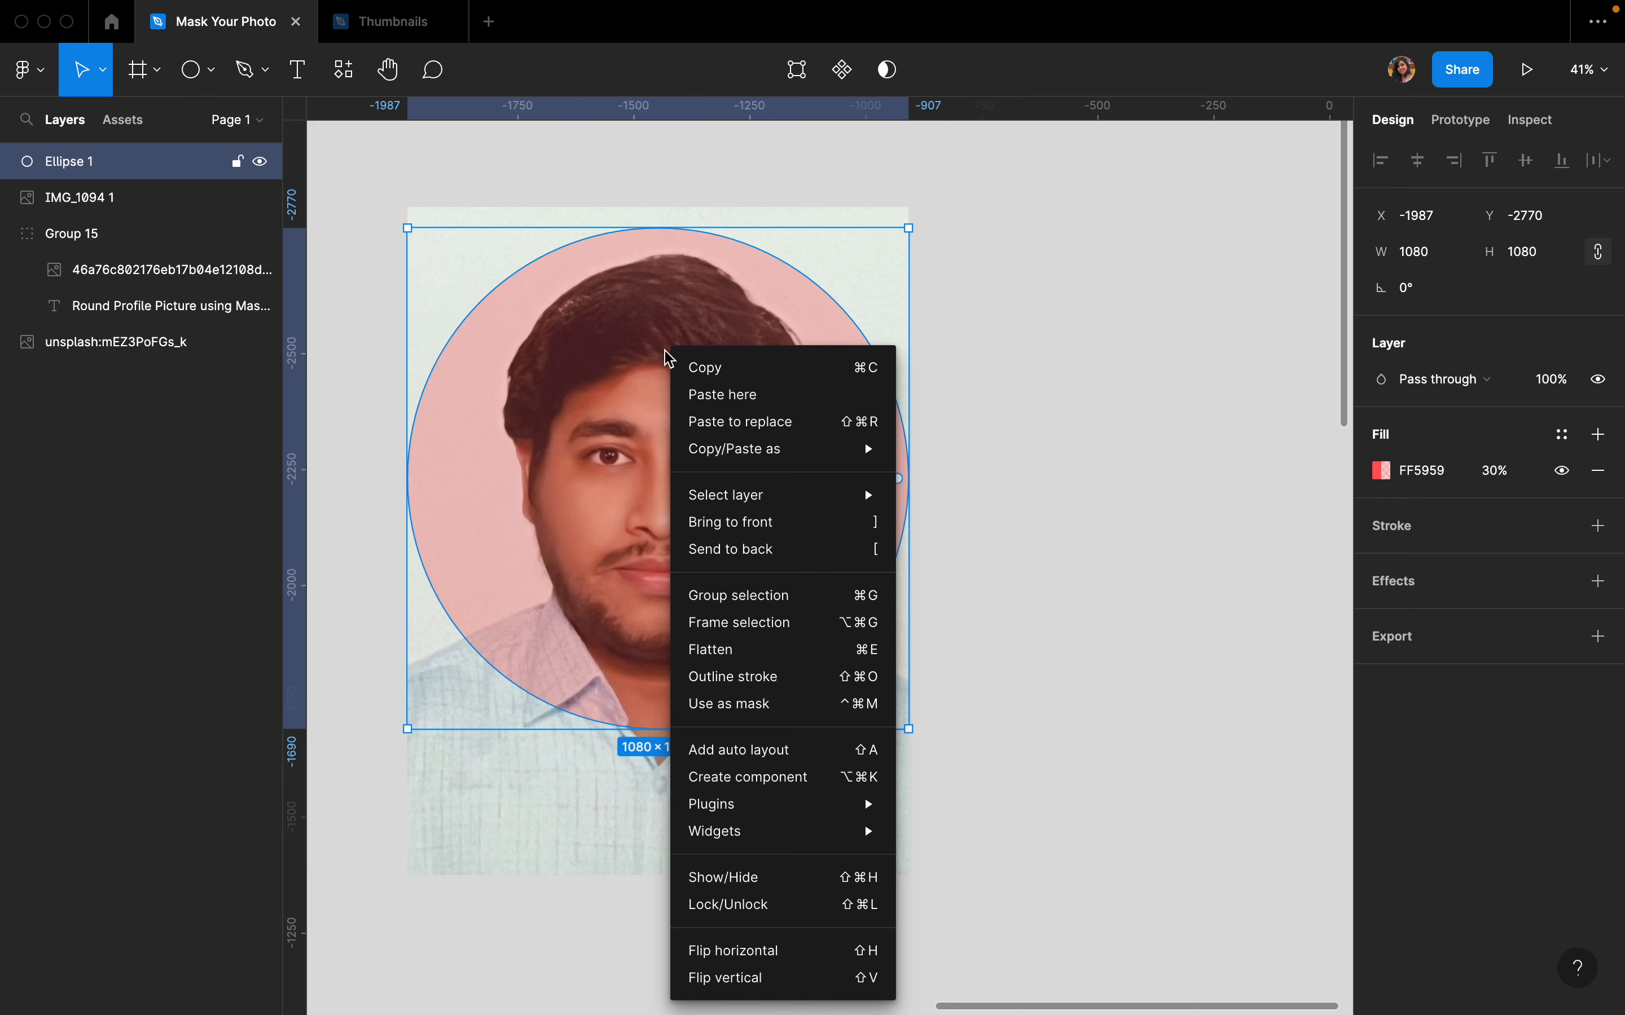
pyautogui.click(741, 550)
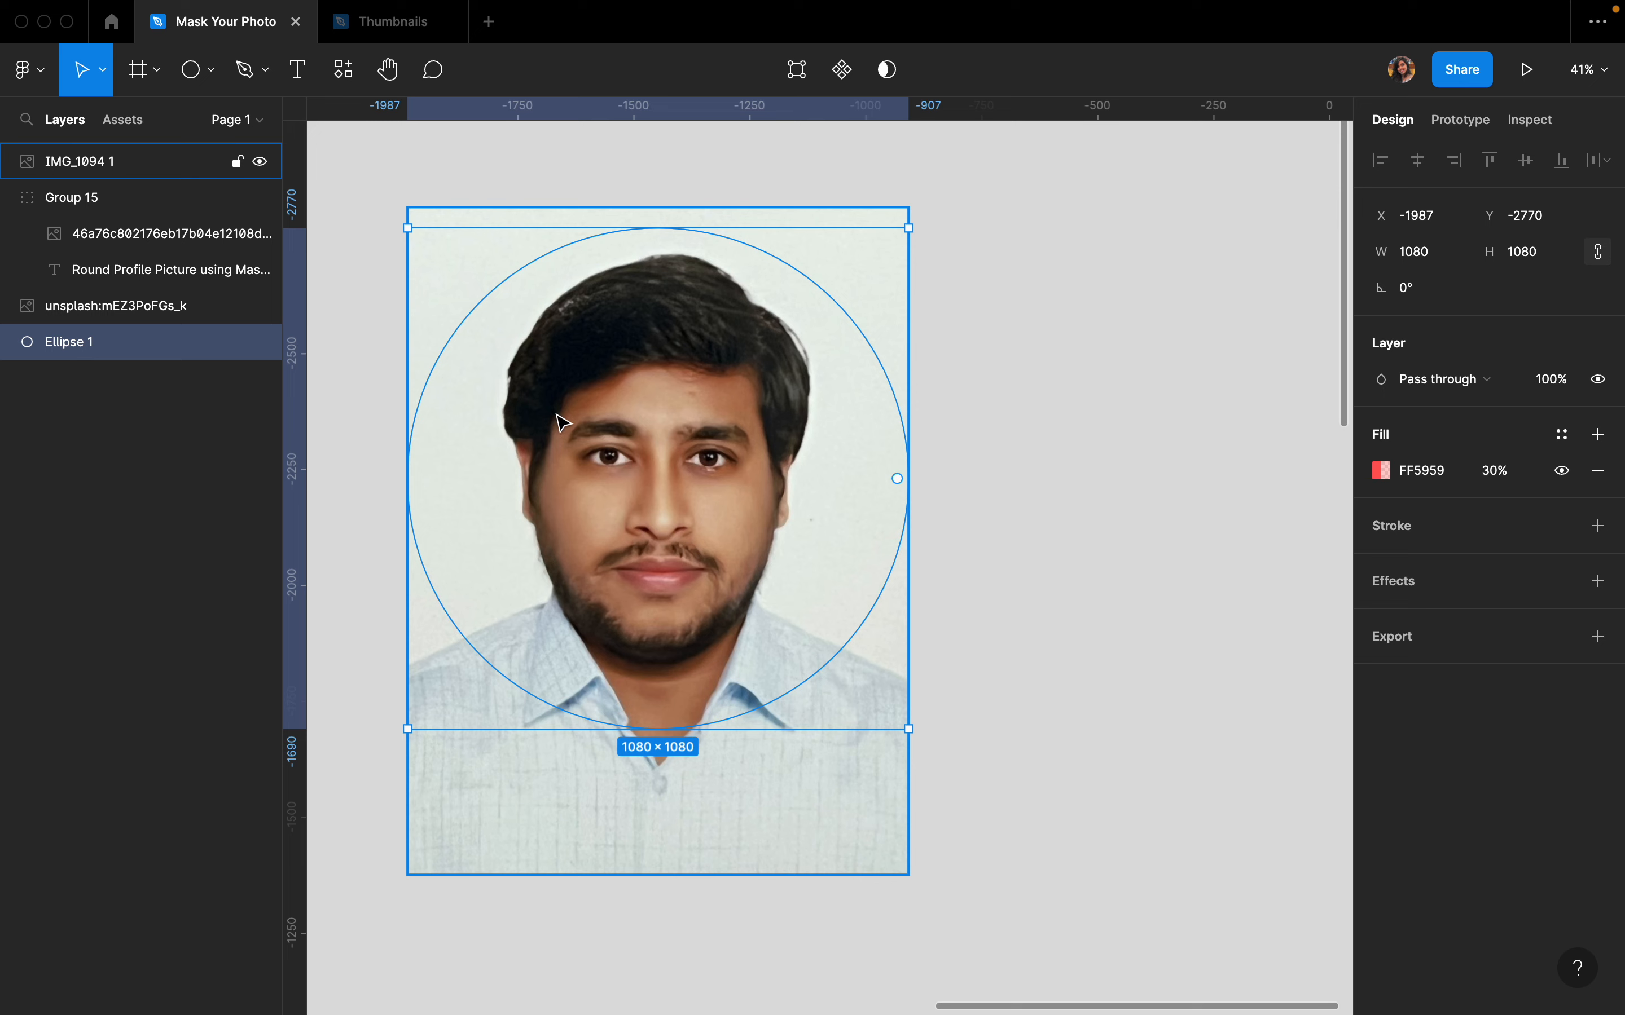
# - Select both the photo and the circle and use the circle as a mask
pyautogui.click(497, 202)
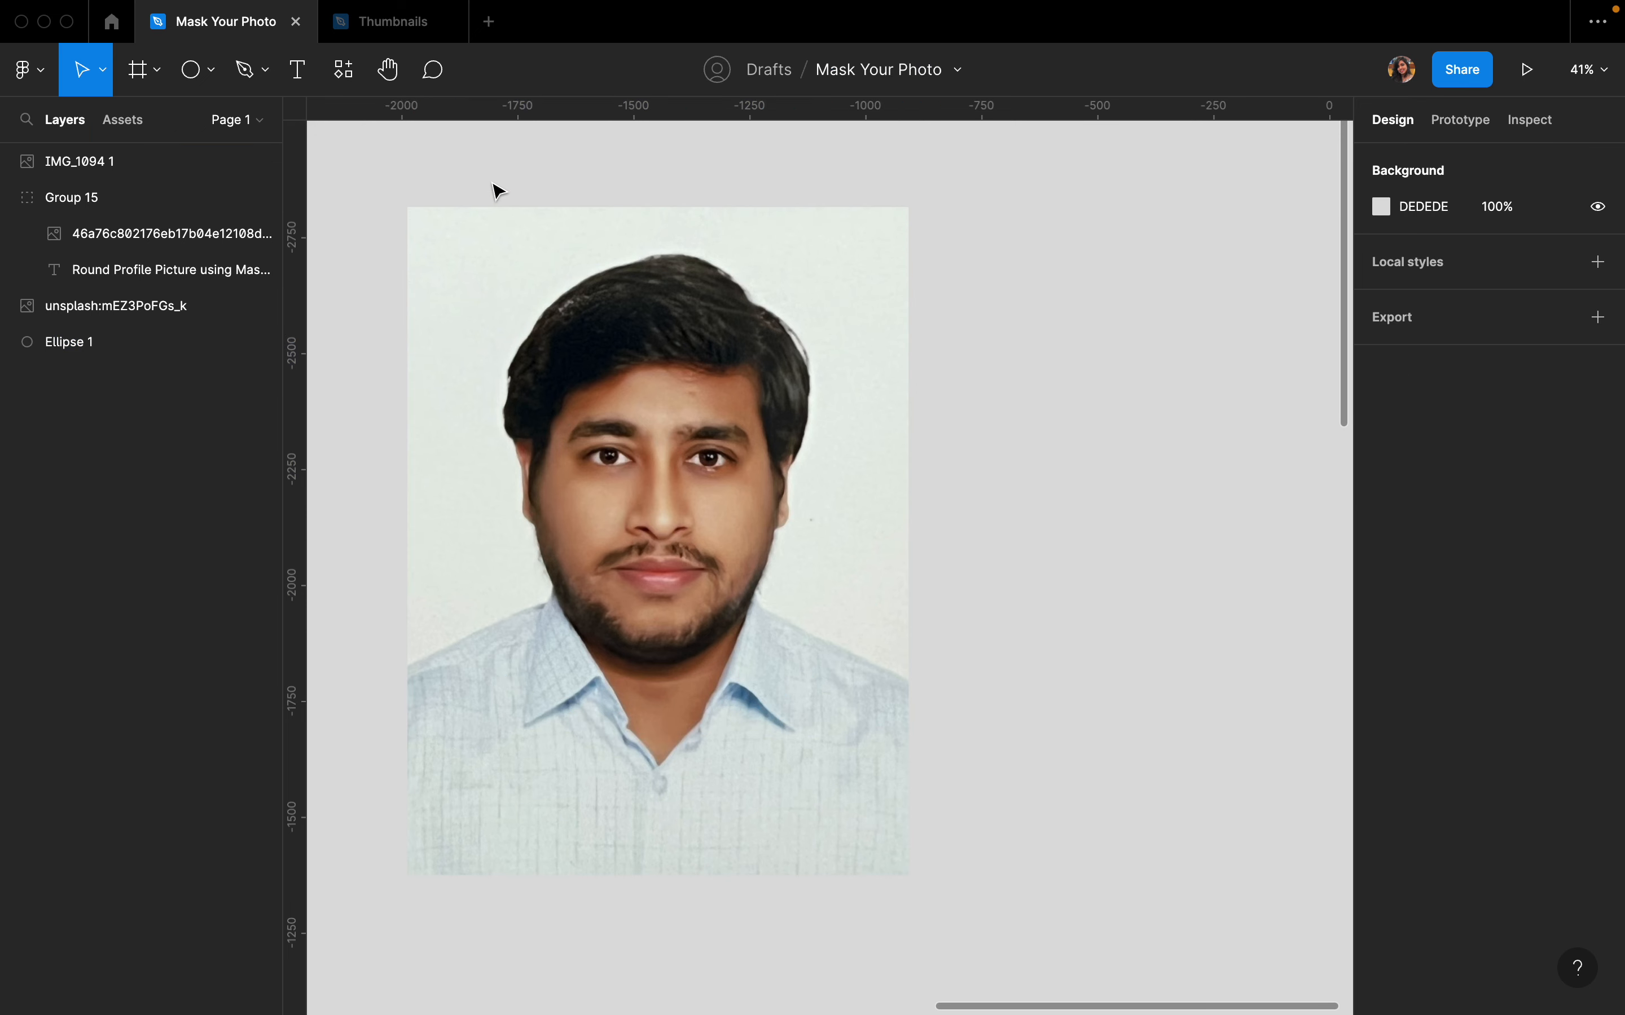
pyautogui.moveTo(452, 165); pyautogui.dragTo(792, 694)
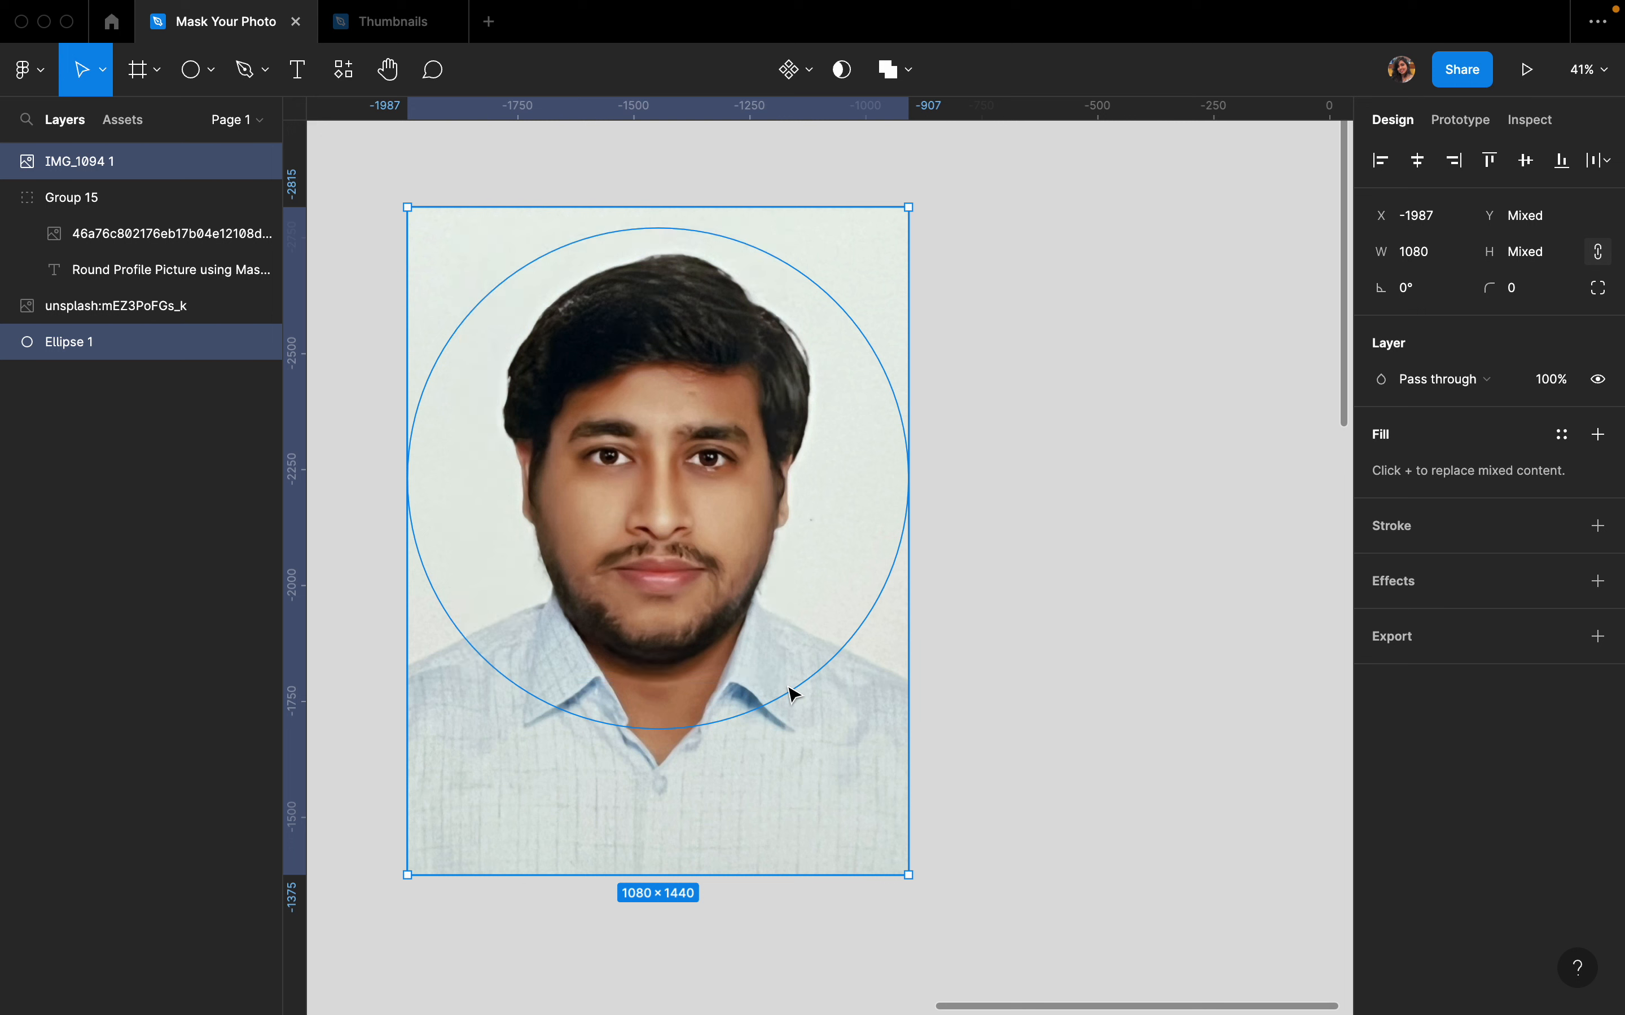
pyautogui.click(843, 69)
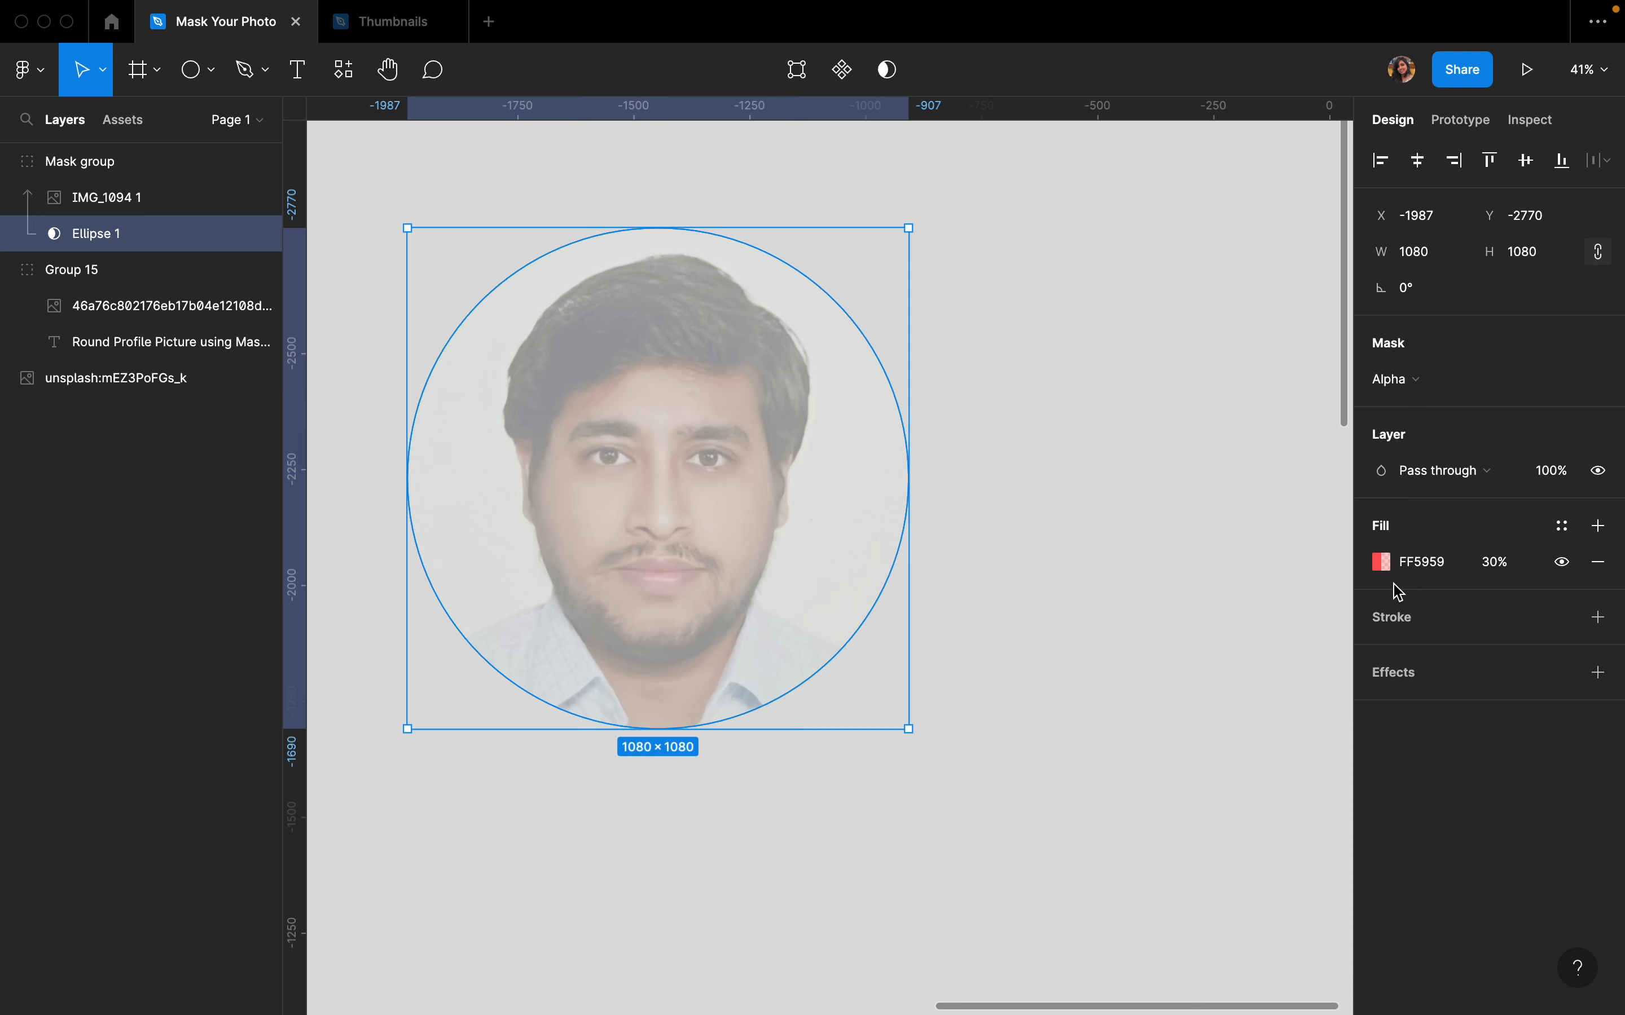
# - Set the mask circle's fill opacity to 100%
pyautogui.click(1498, 573)
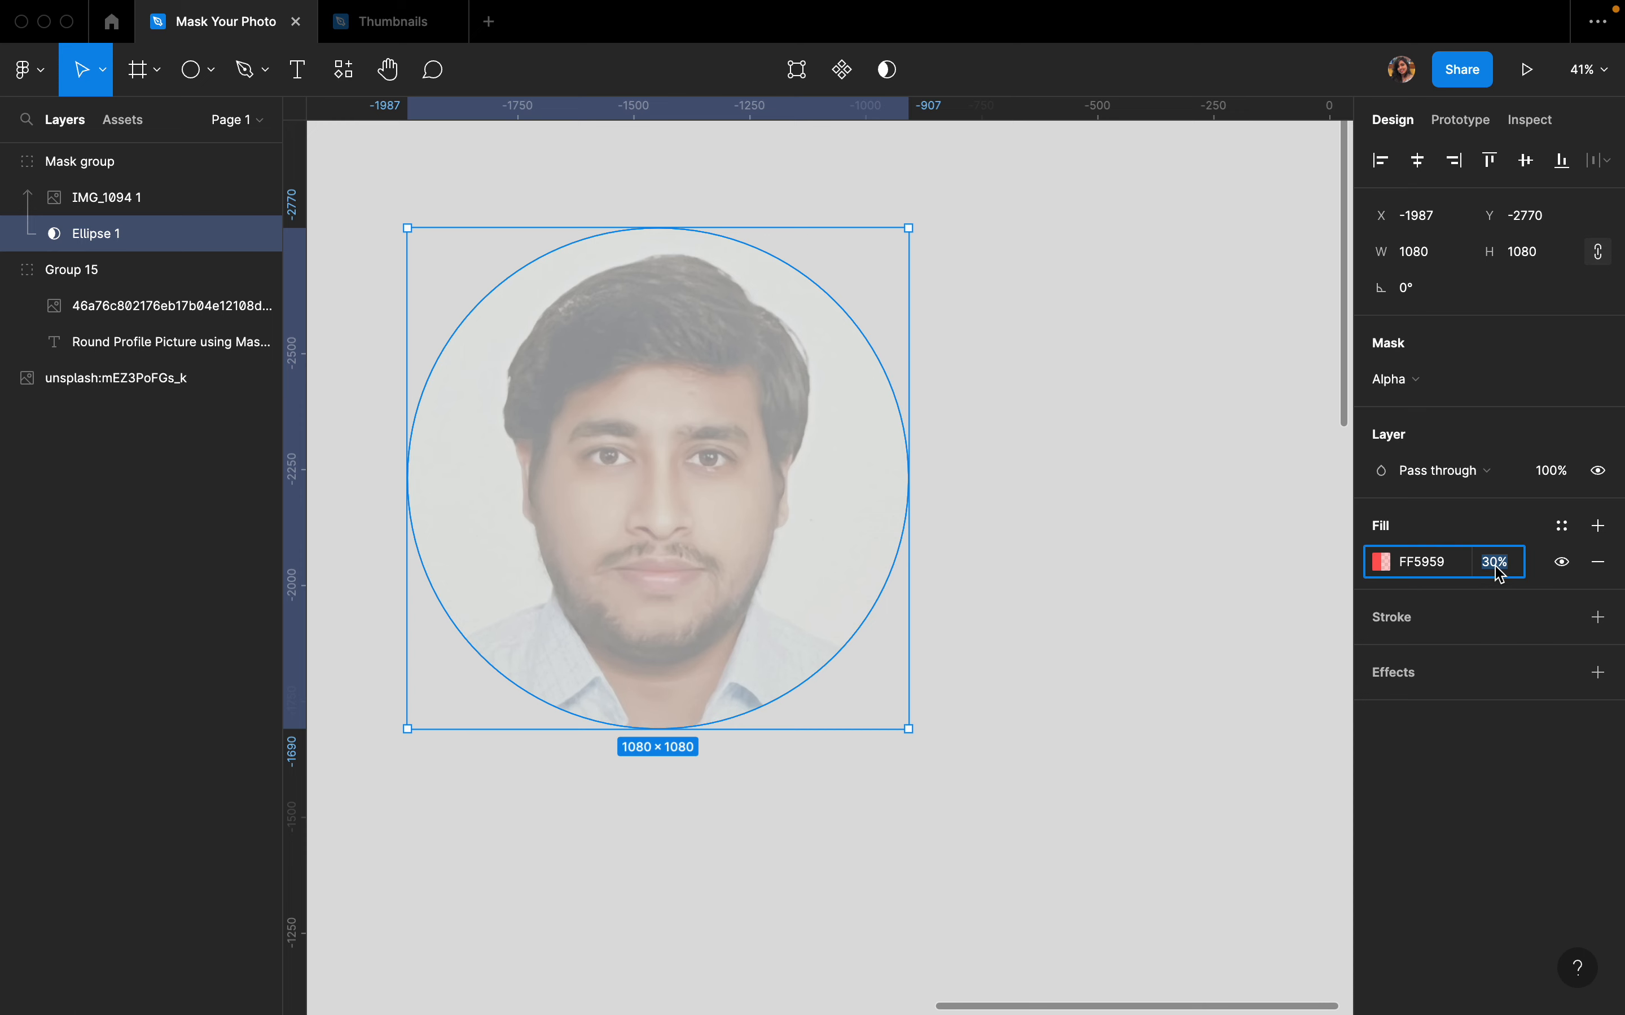
pyautogui.write('100')
pyautogui.press('Return')
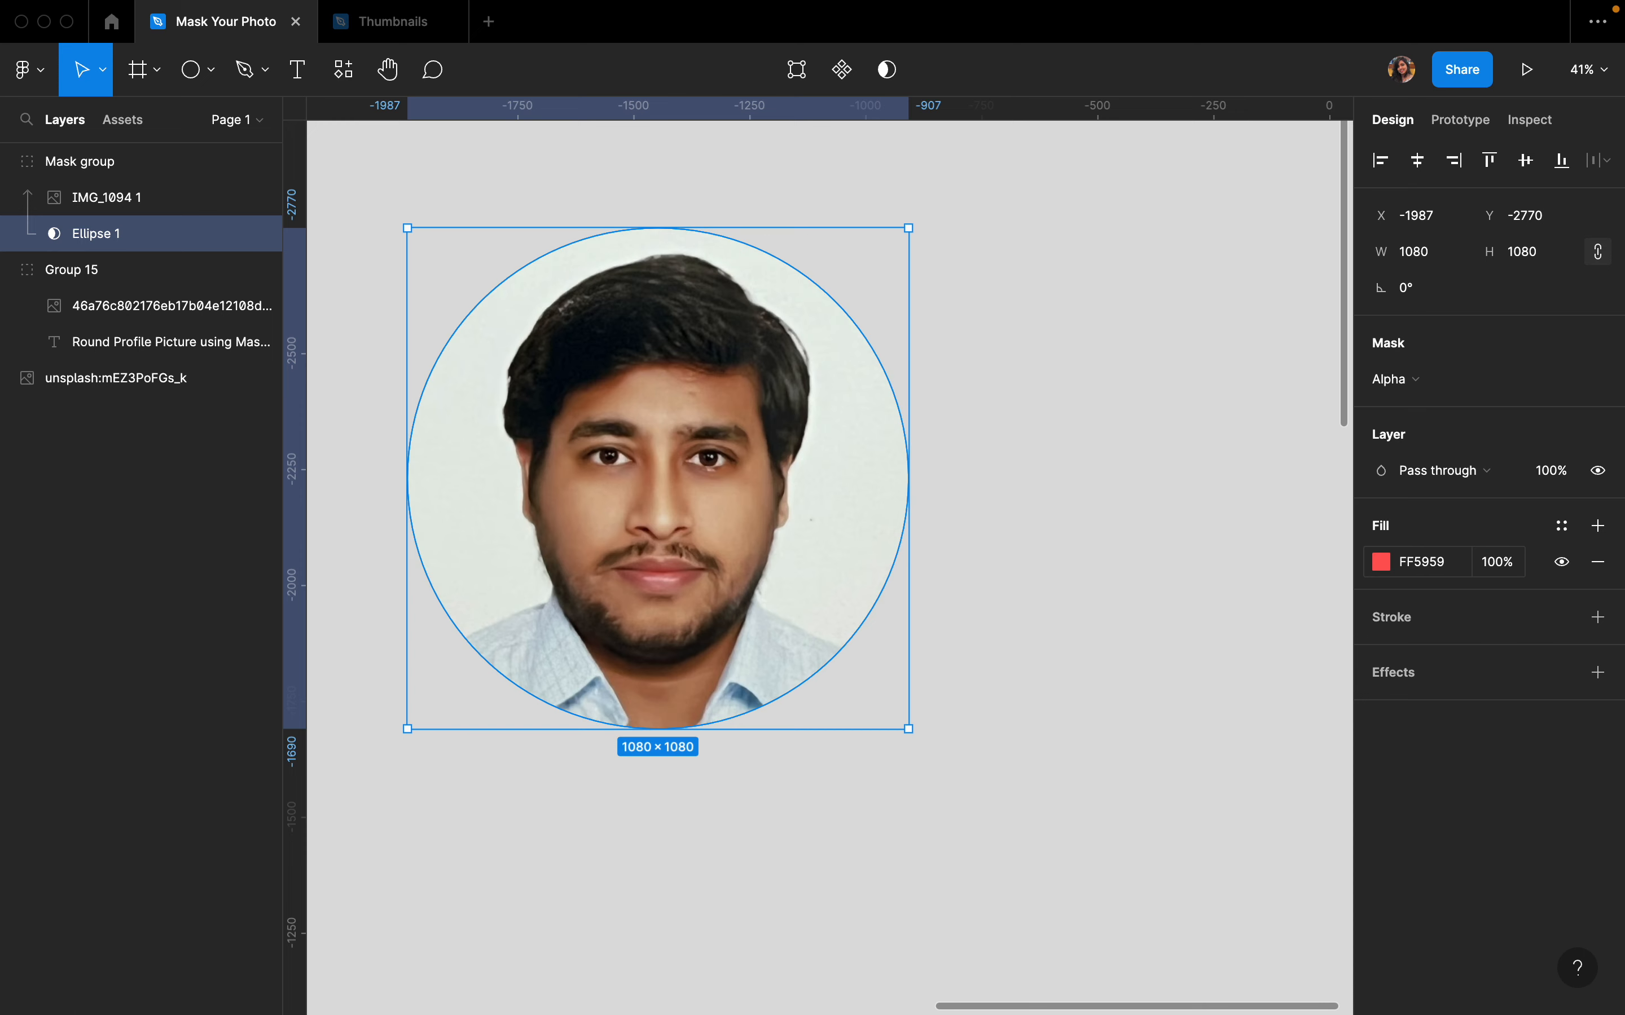
pyautogui.scroll(-3, 1141, 497)
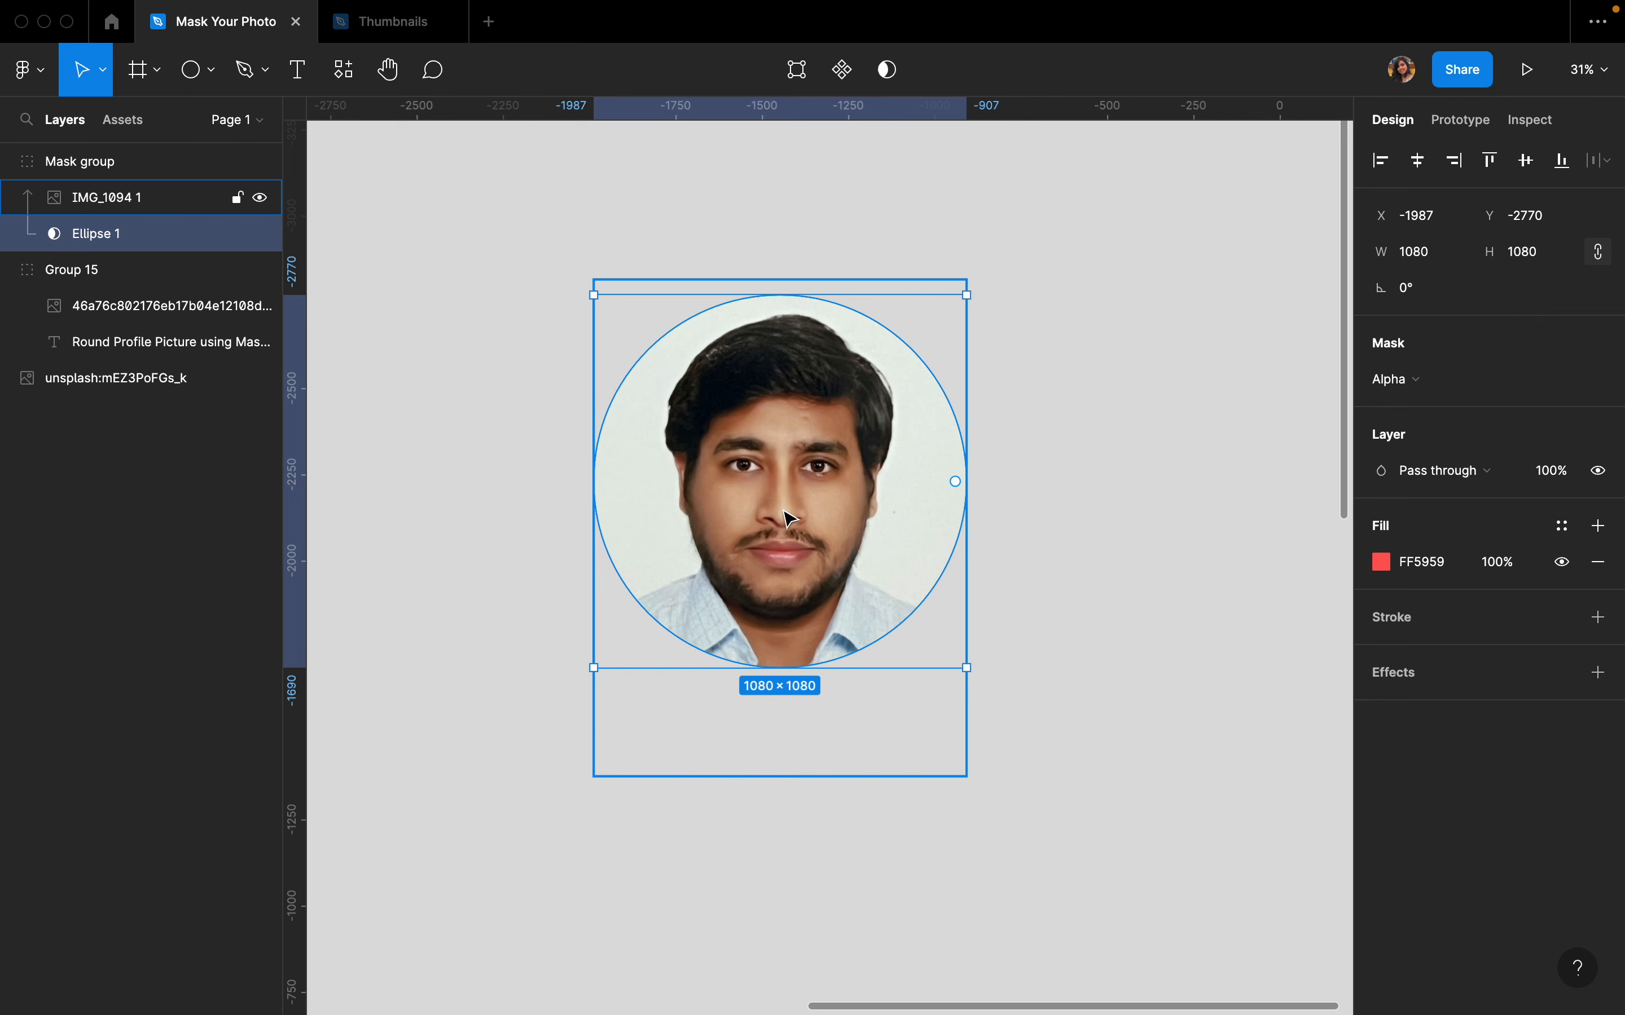
pyautogui.click(938, 504)
pyautogui.click(1033, 523)
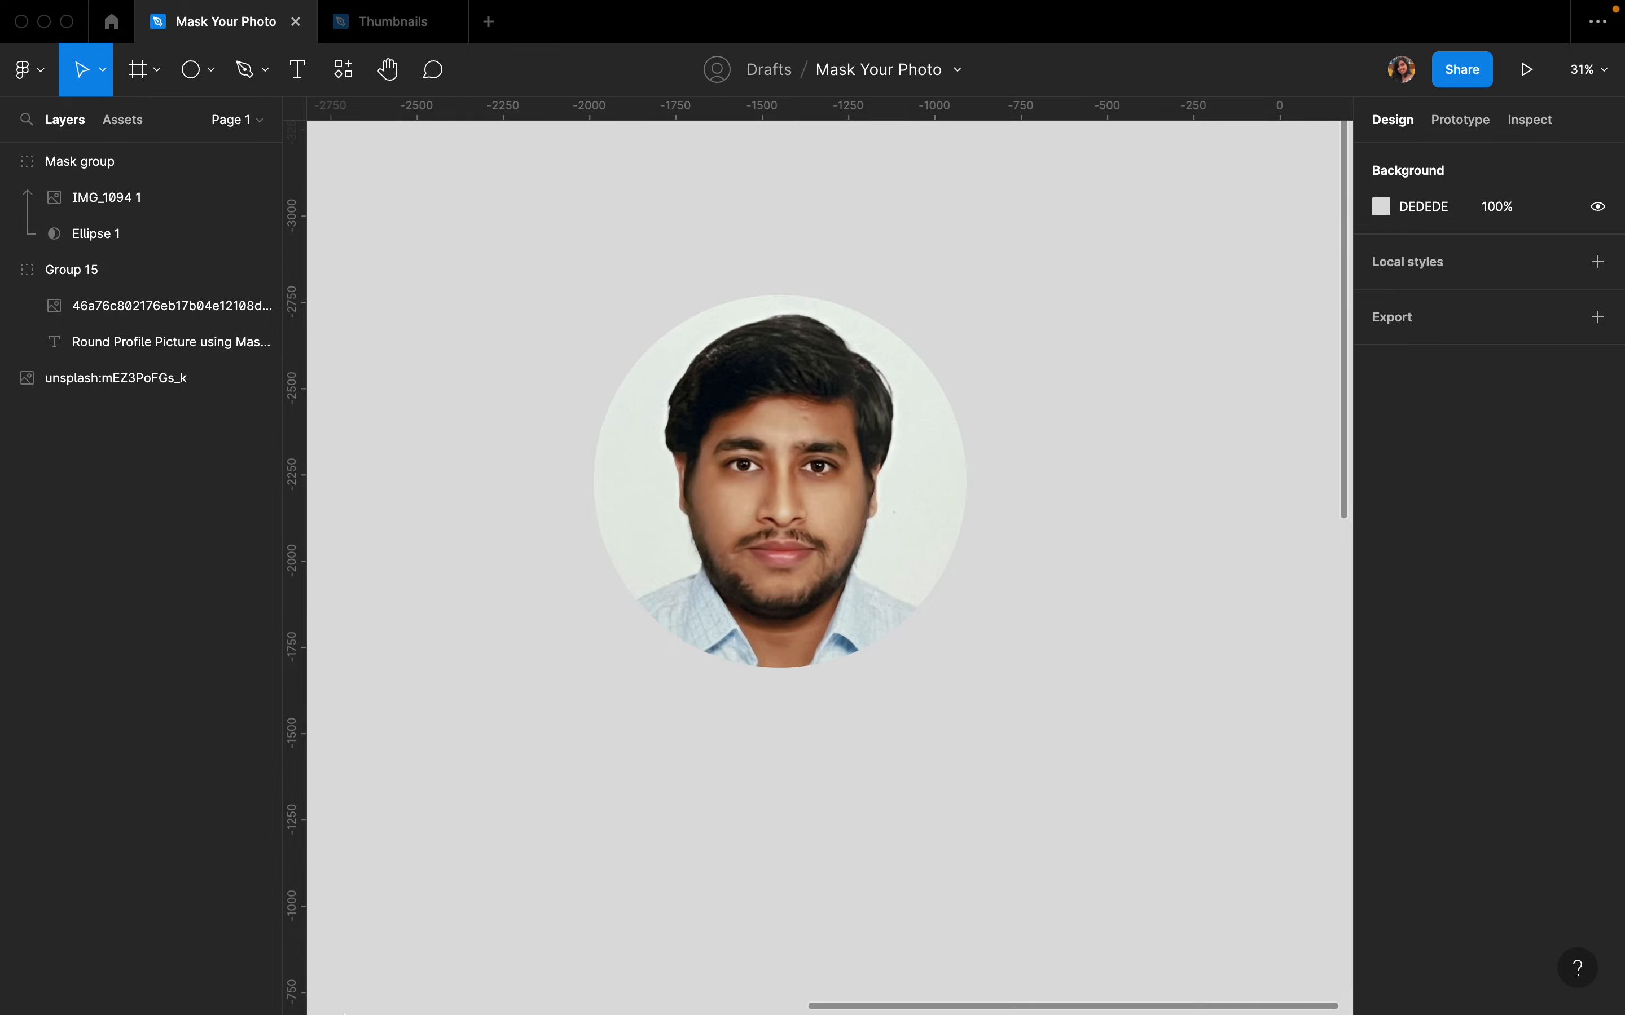
pyautogui.moveTo(352, 1011)
pyautogui.click(240, 977)
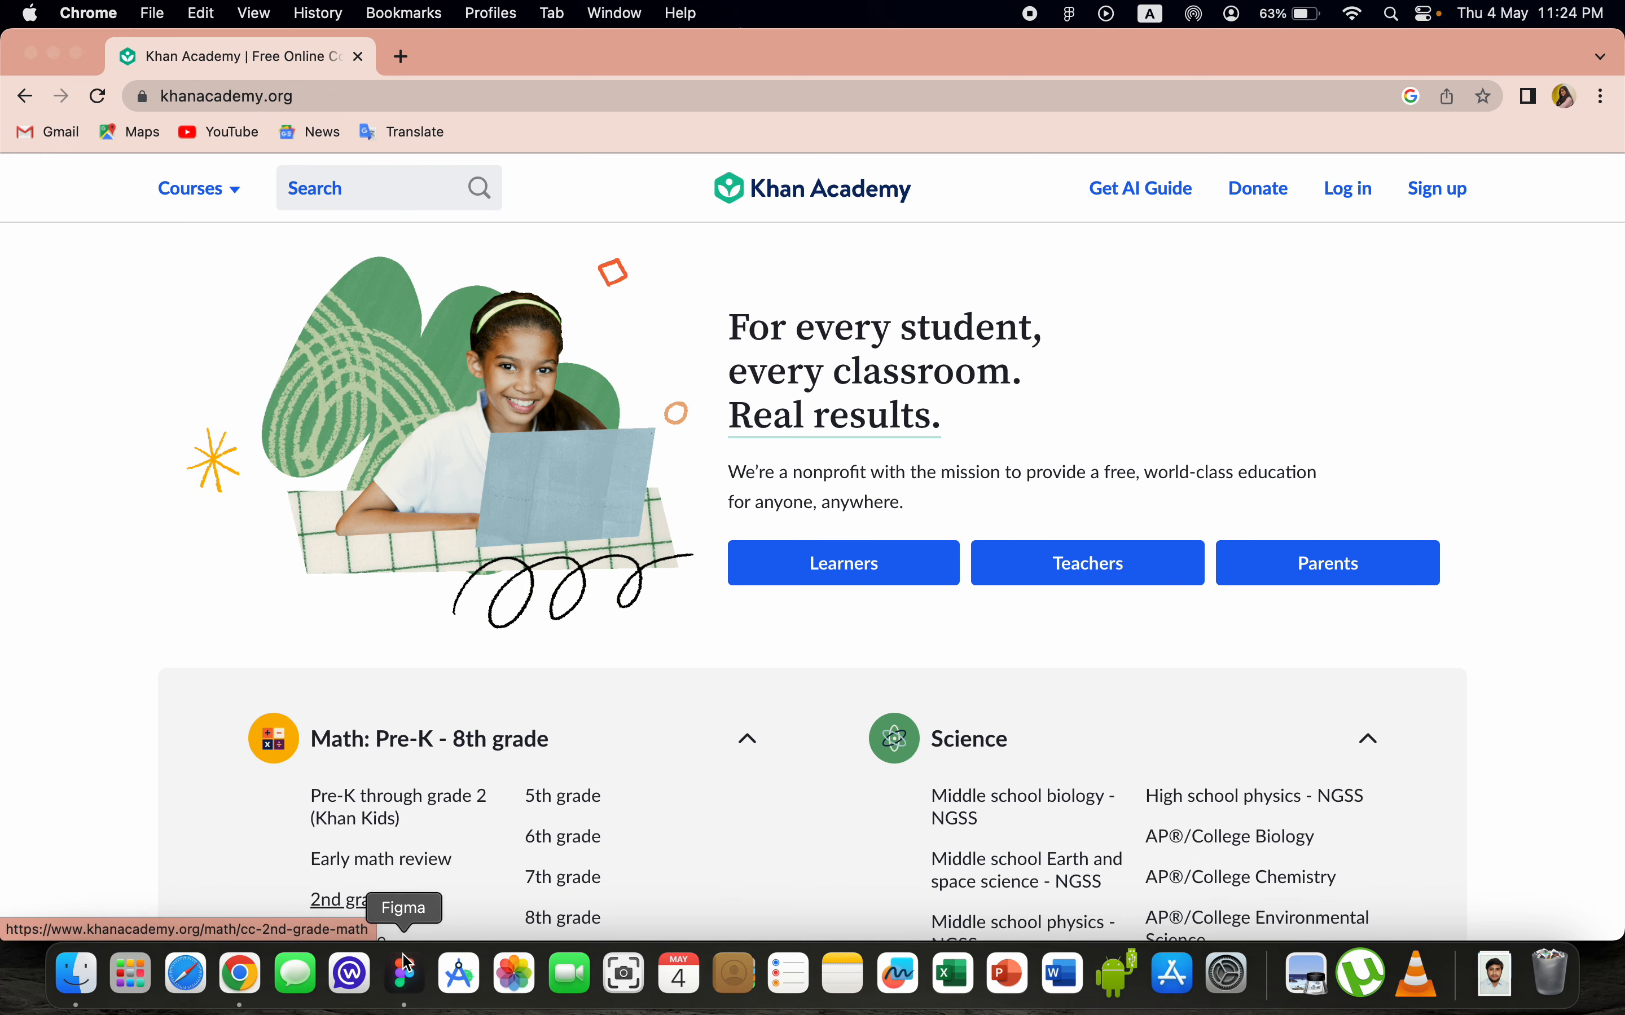
pyautogui.click(405, 973)
# - Move the smiling woman's photo slightly to the left
pyautogui.scroll(-15, 866, 656)
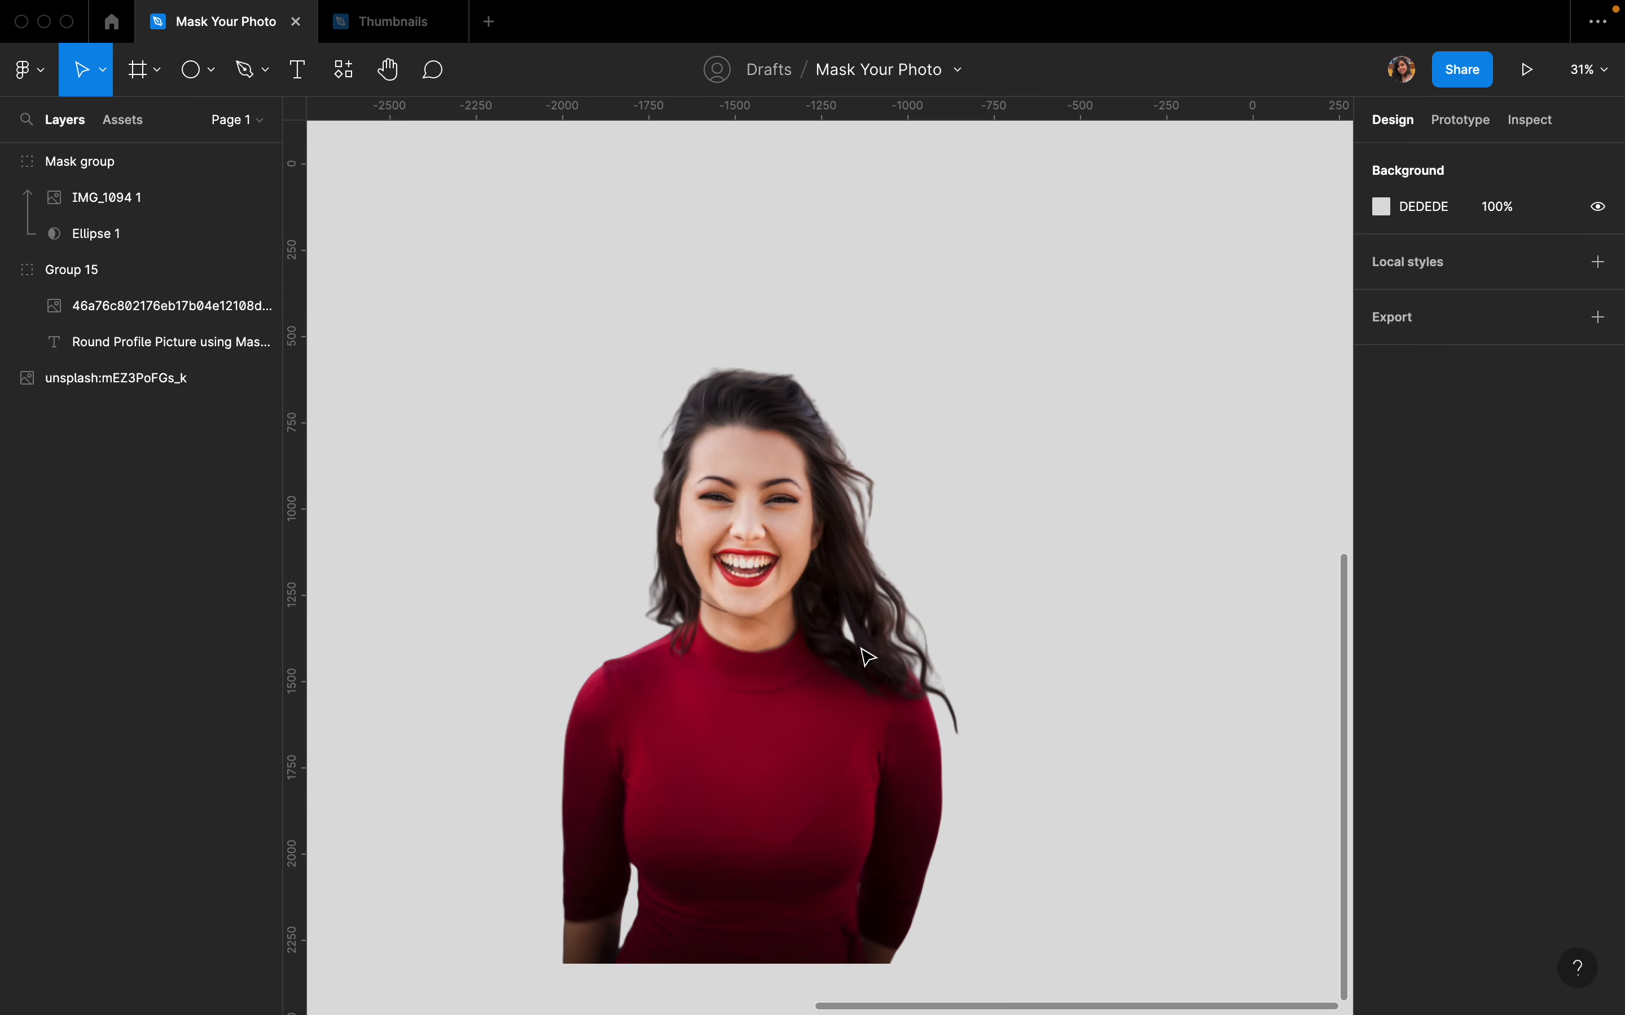
pyautogui.scroll(-3, 866, 657)
pyautogui.click(739, 635)
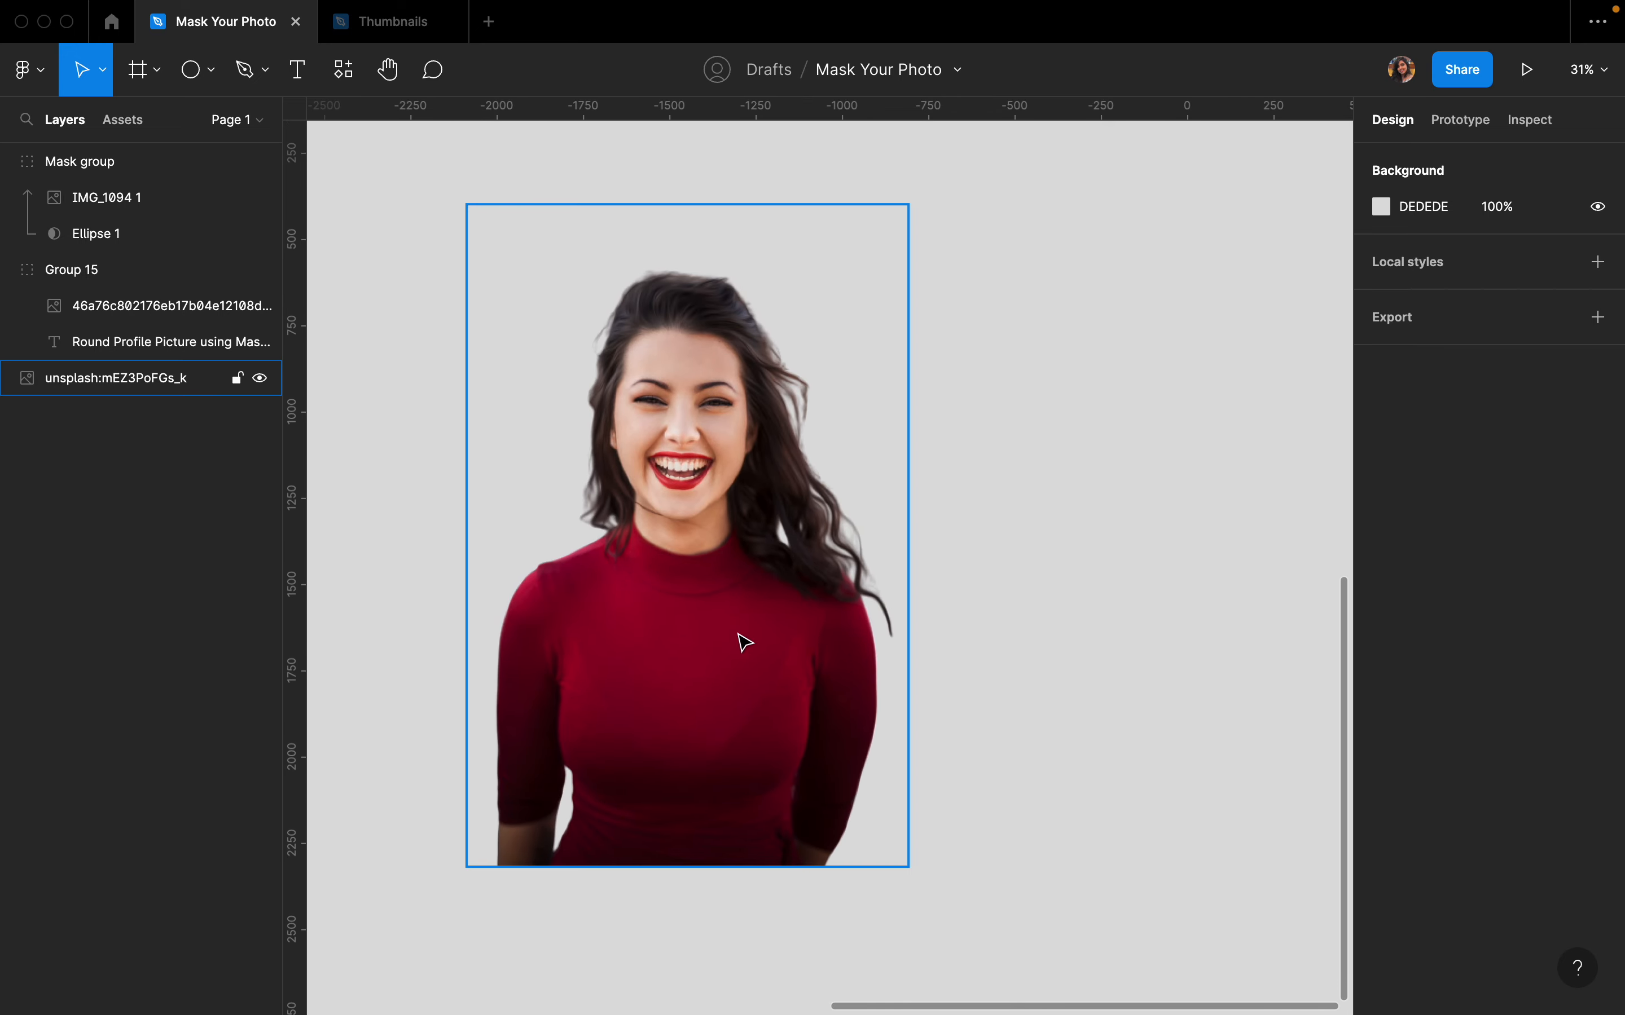
pyautogui.moveTo(738, 643); pyautogui.dragTo(698, 629)
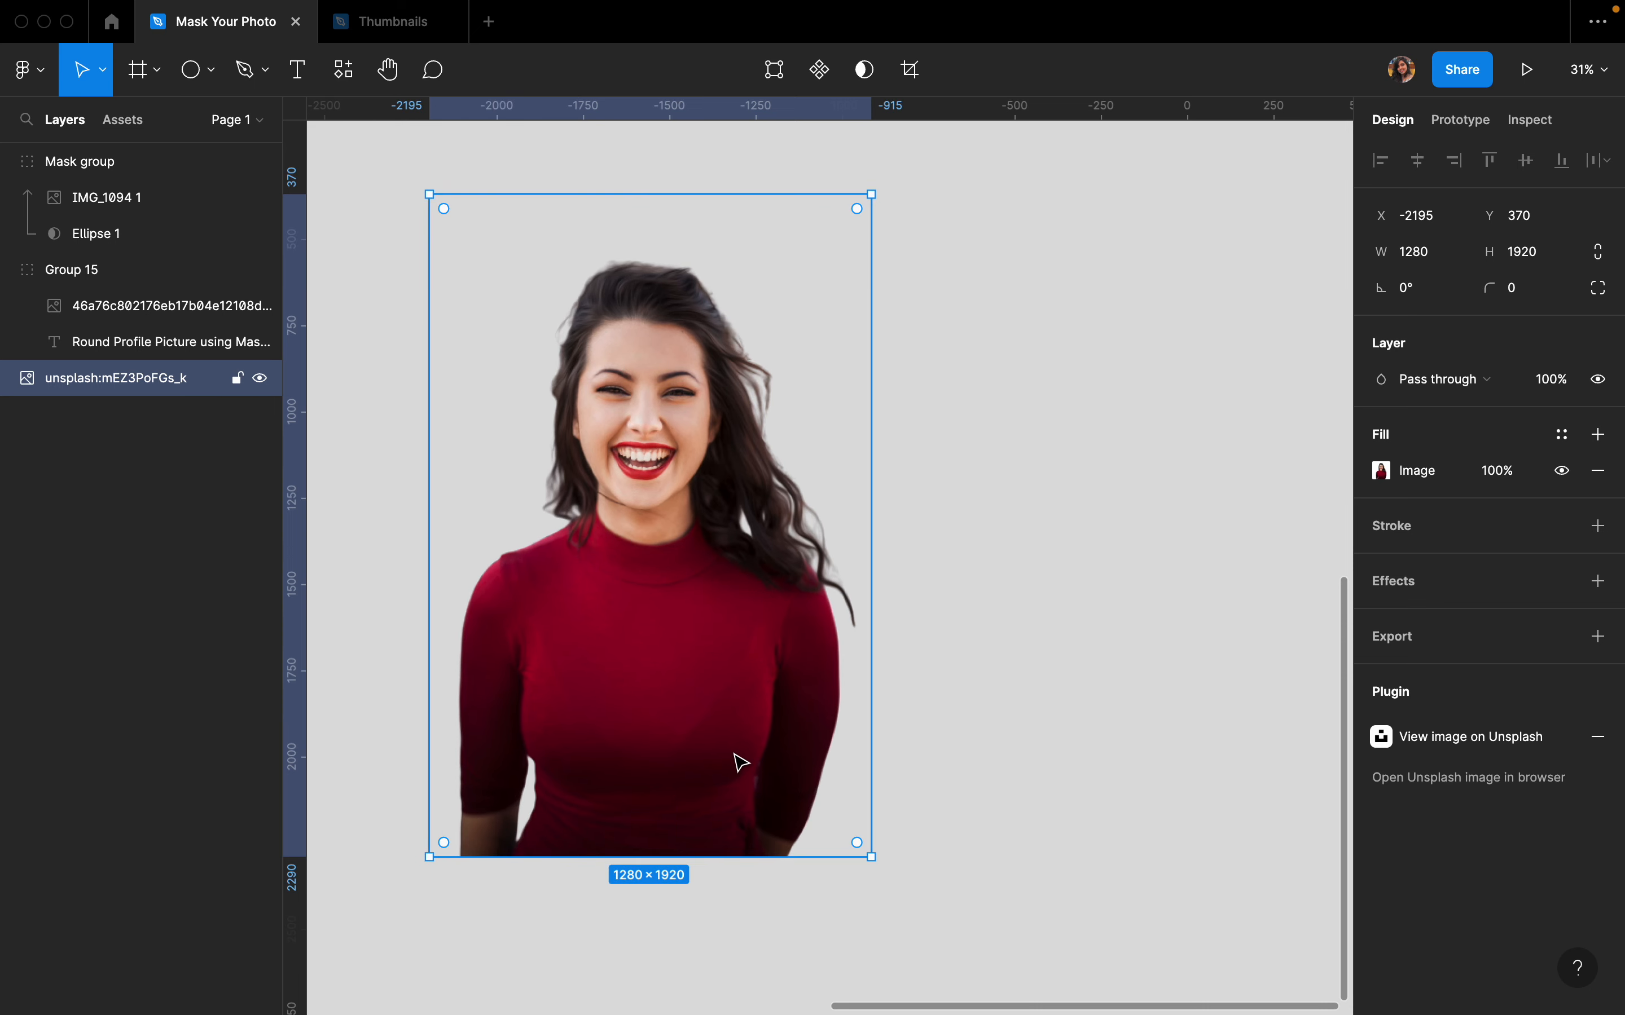
pyautogui.click(968, 678)
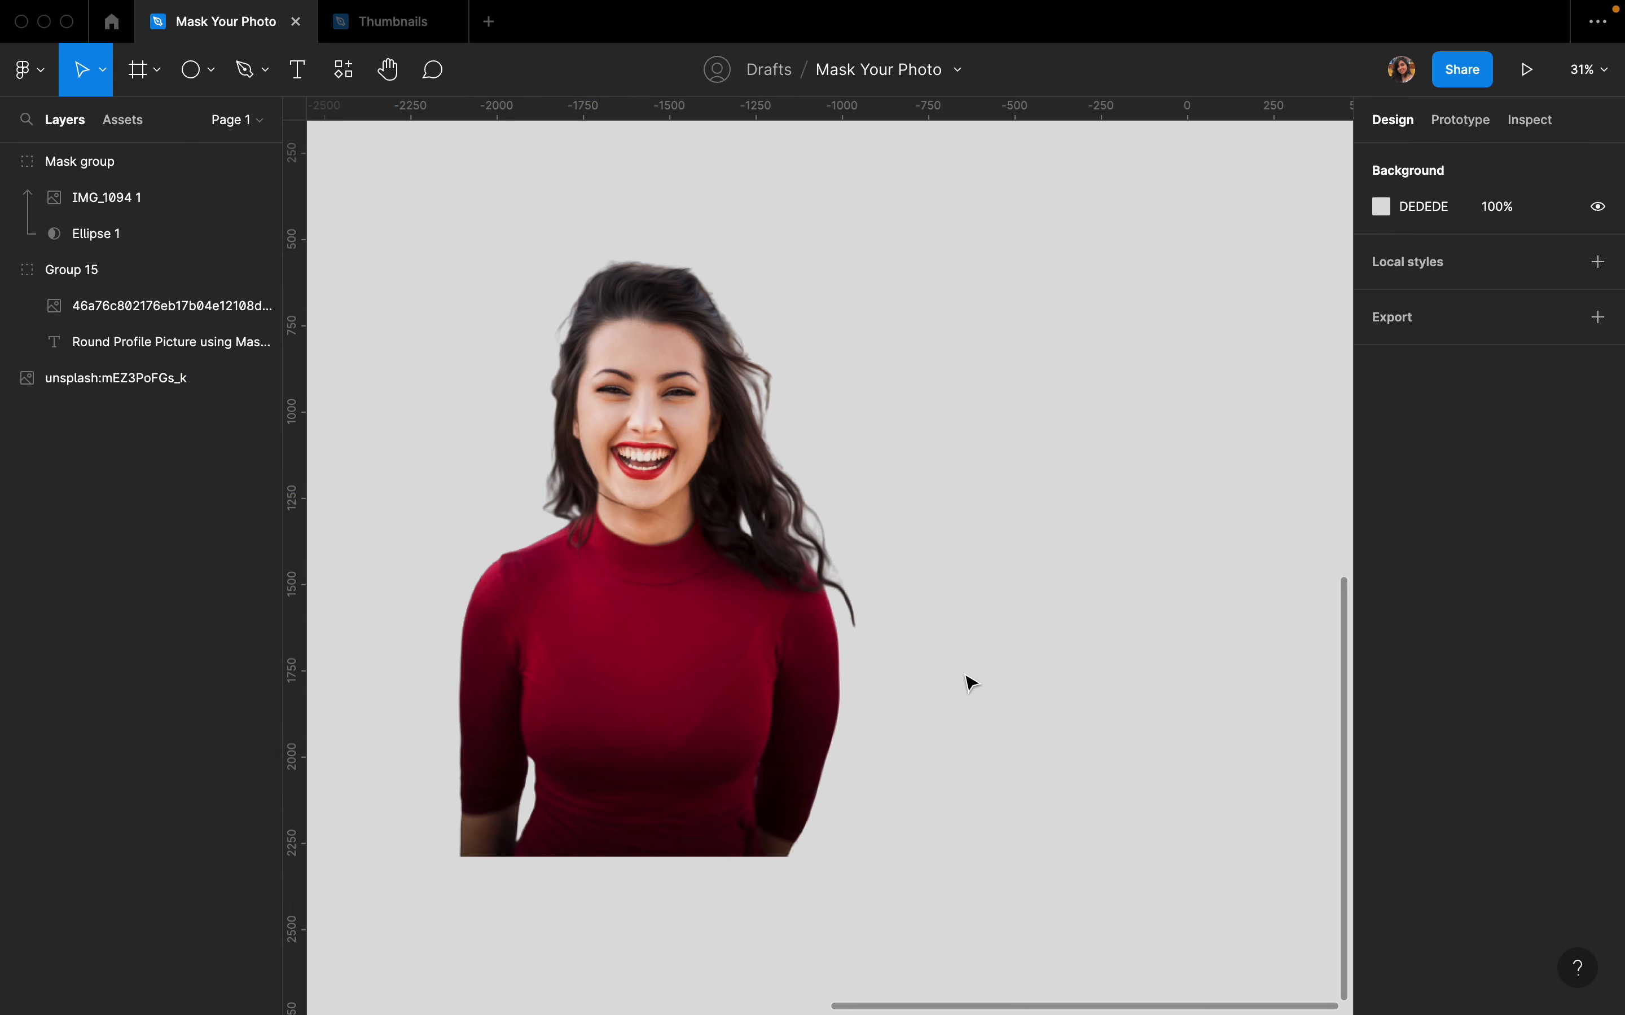
pyautogui.scroll(-2, 968, 678)
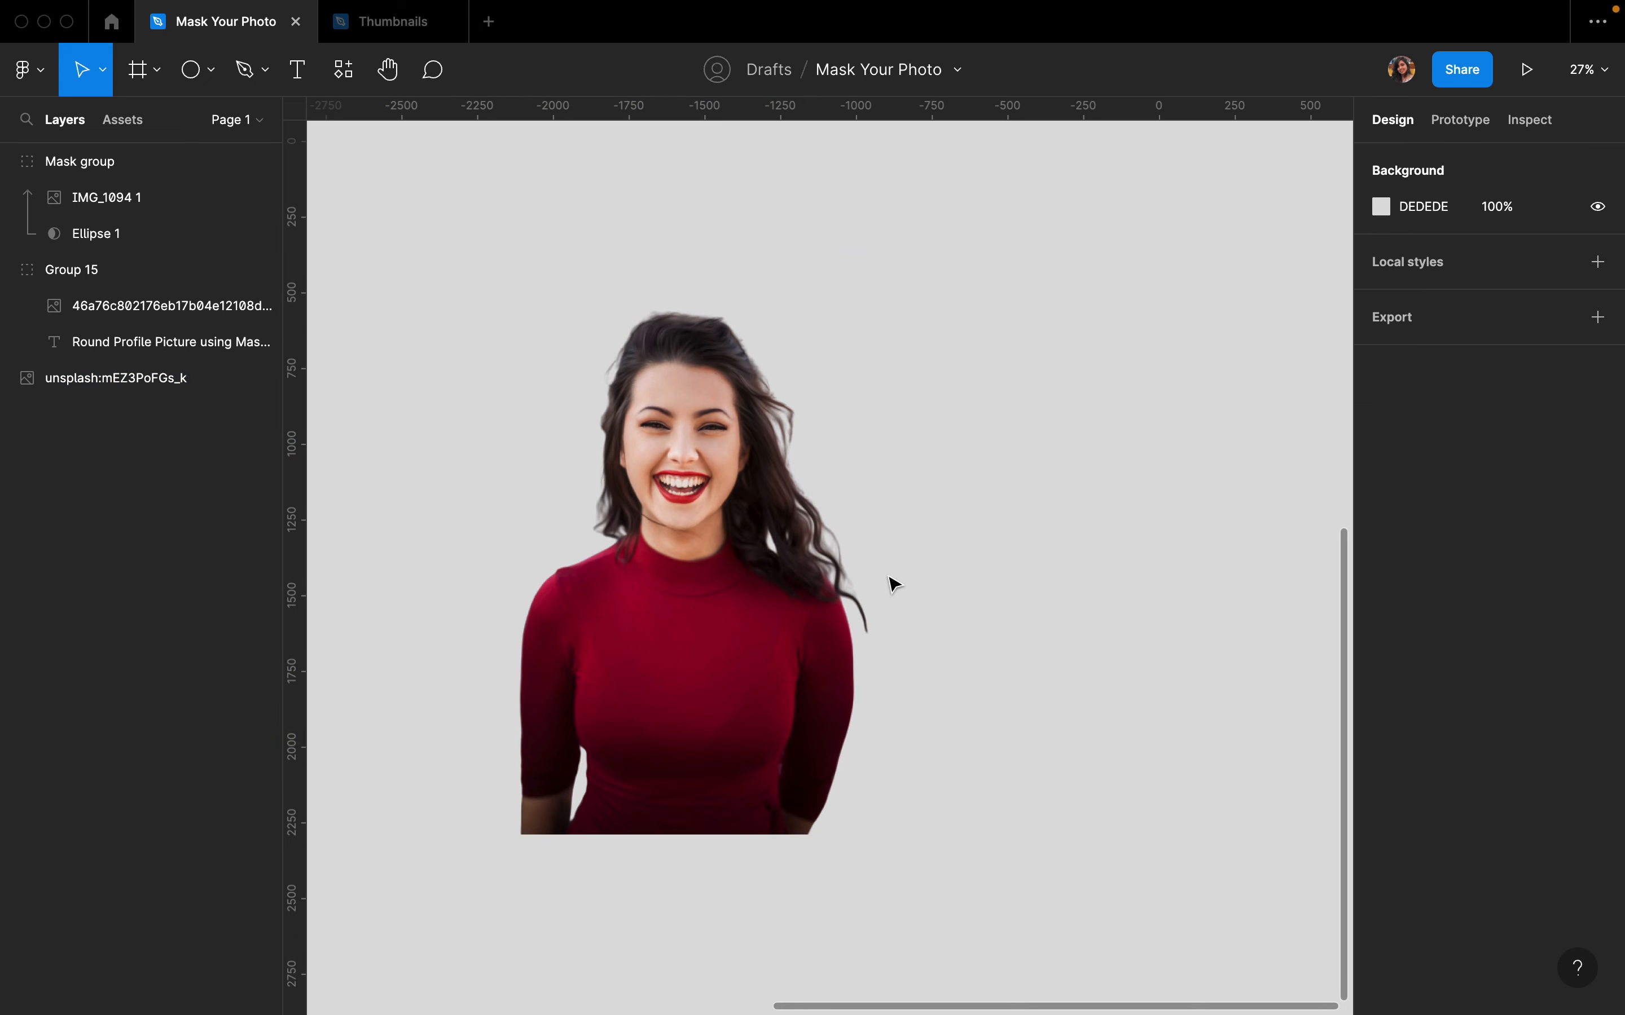
# - Draw an ellipse about 778 × 1300 beside the woman's photo with the Ellipse tool
pyautogui.click(212, 70)
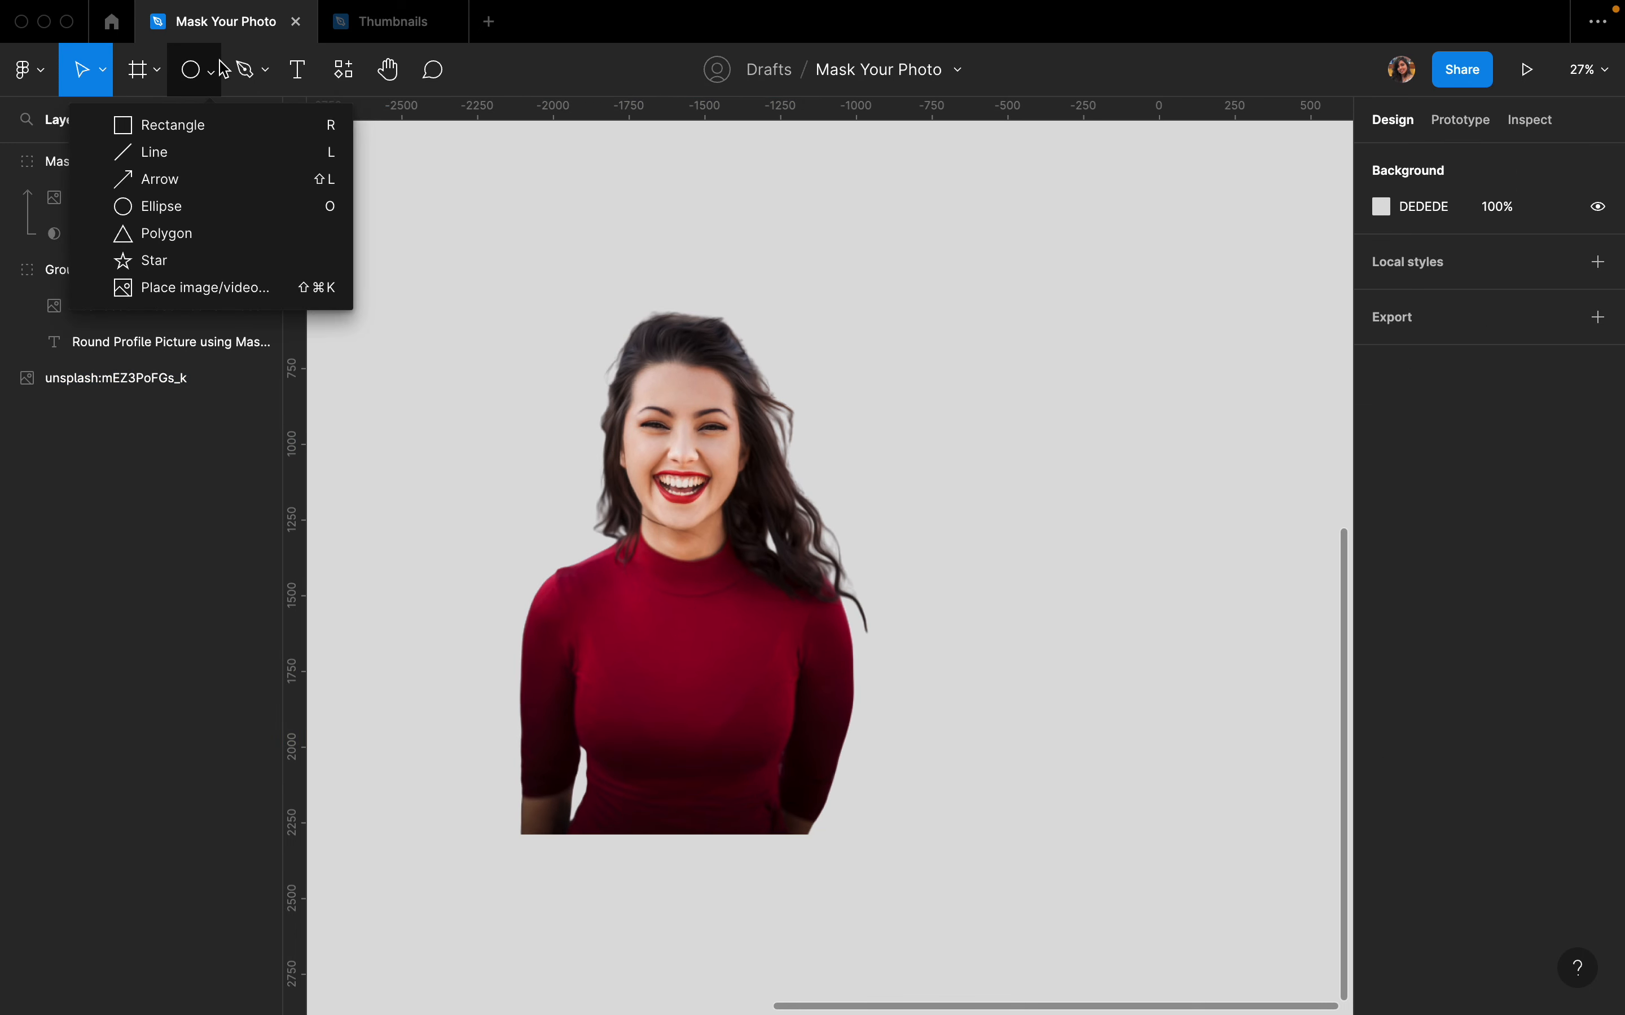
pyautogui.click(172, 205)
pyautogui.moveTo(1099, 338); pyautogui.dragTo(1334, 730)
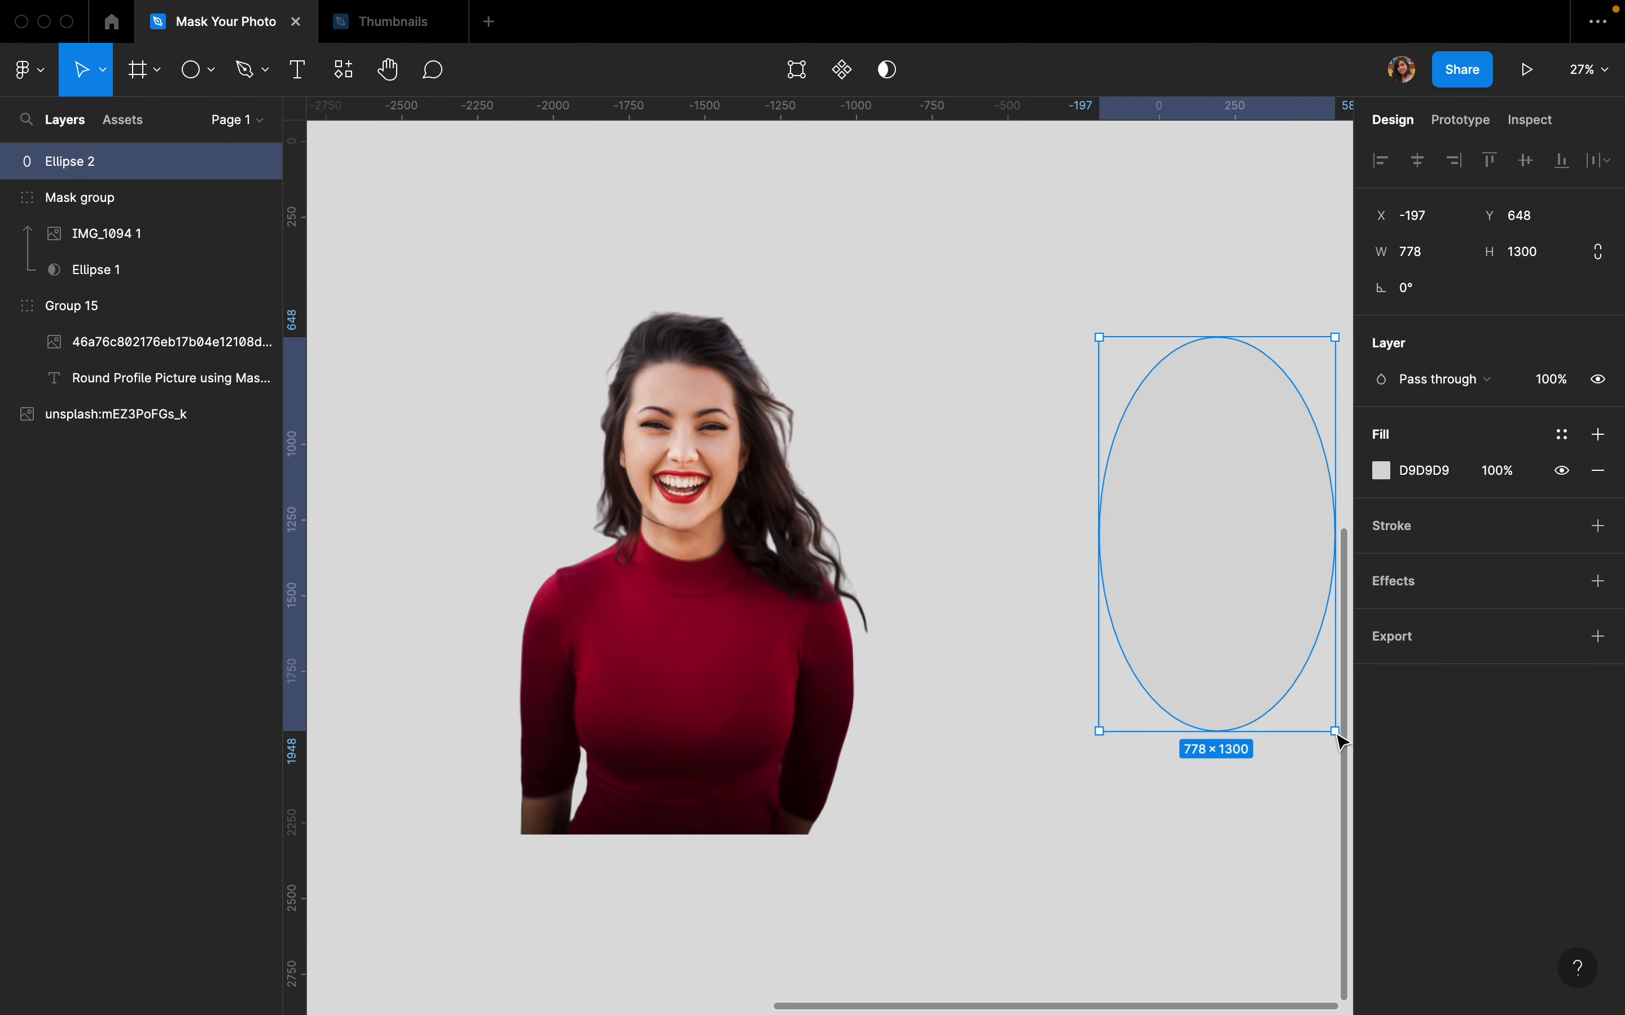
# - Fill the new ellipse with the dark red colour 855050
pyautogui.moveTo(1215, 510); pyautogui.dragTo(1097, 510)
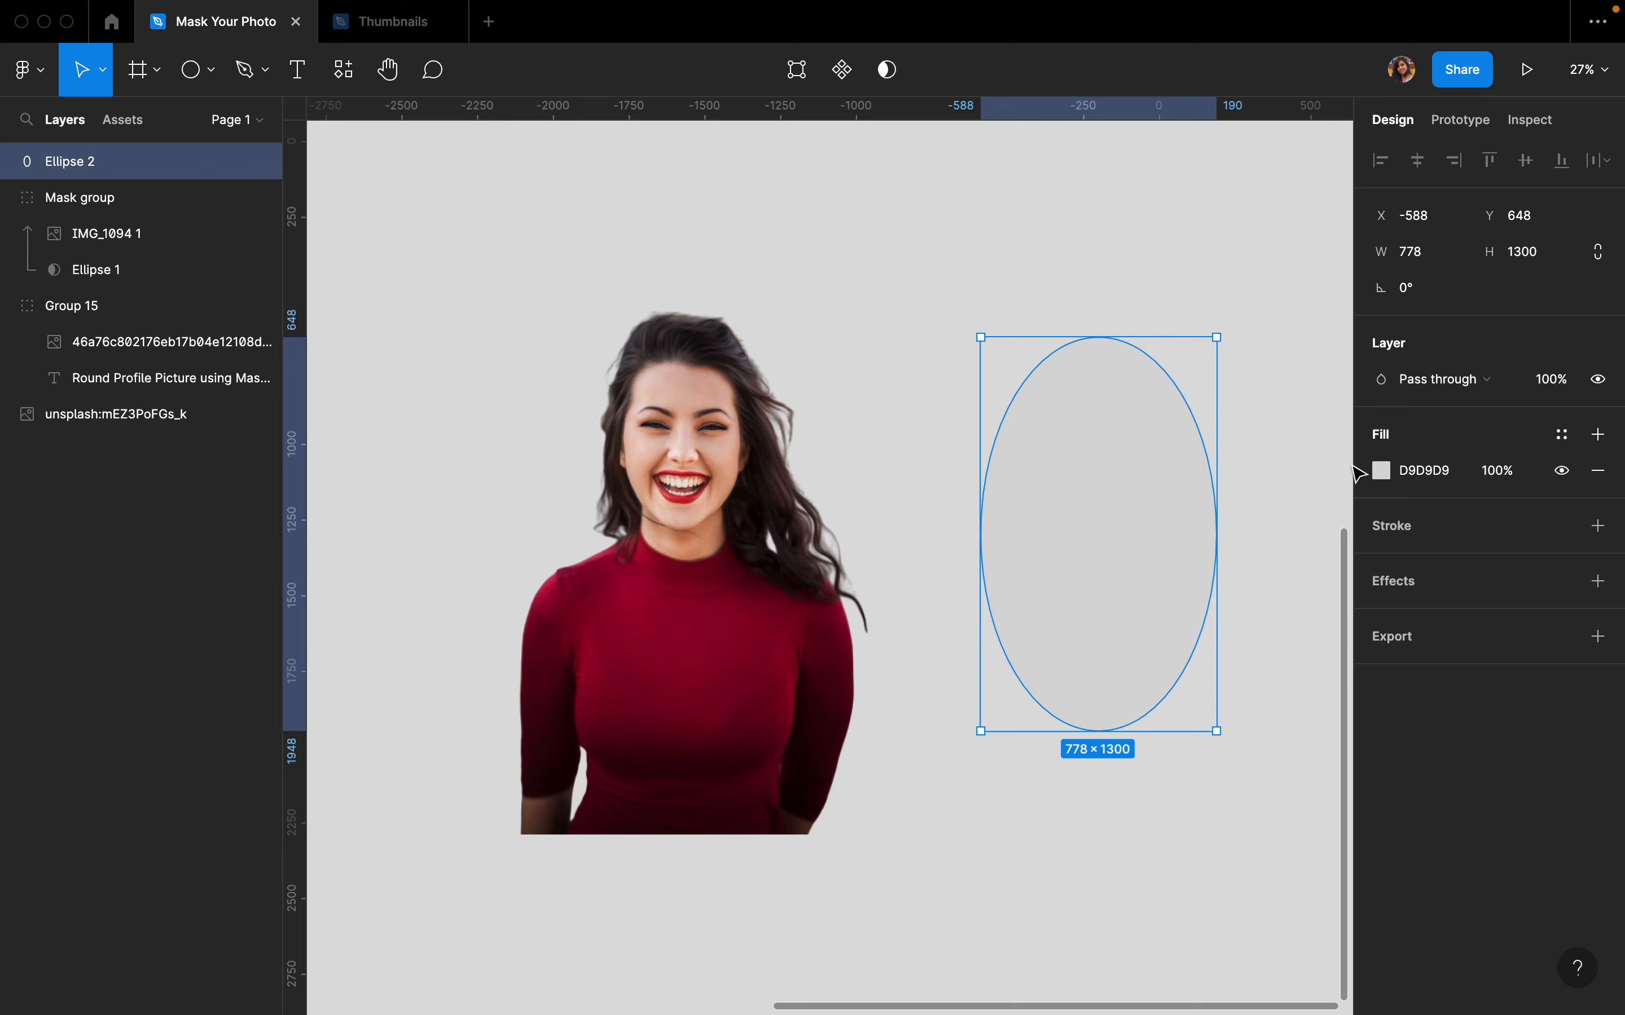
pyautogui.click(1380, 470)
pyautogui.moveTo(1283, 493); pyautogui.dragTo(1251, 452)
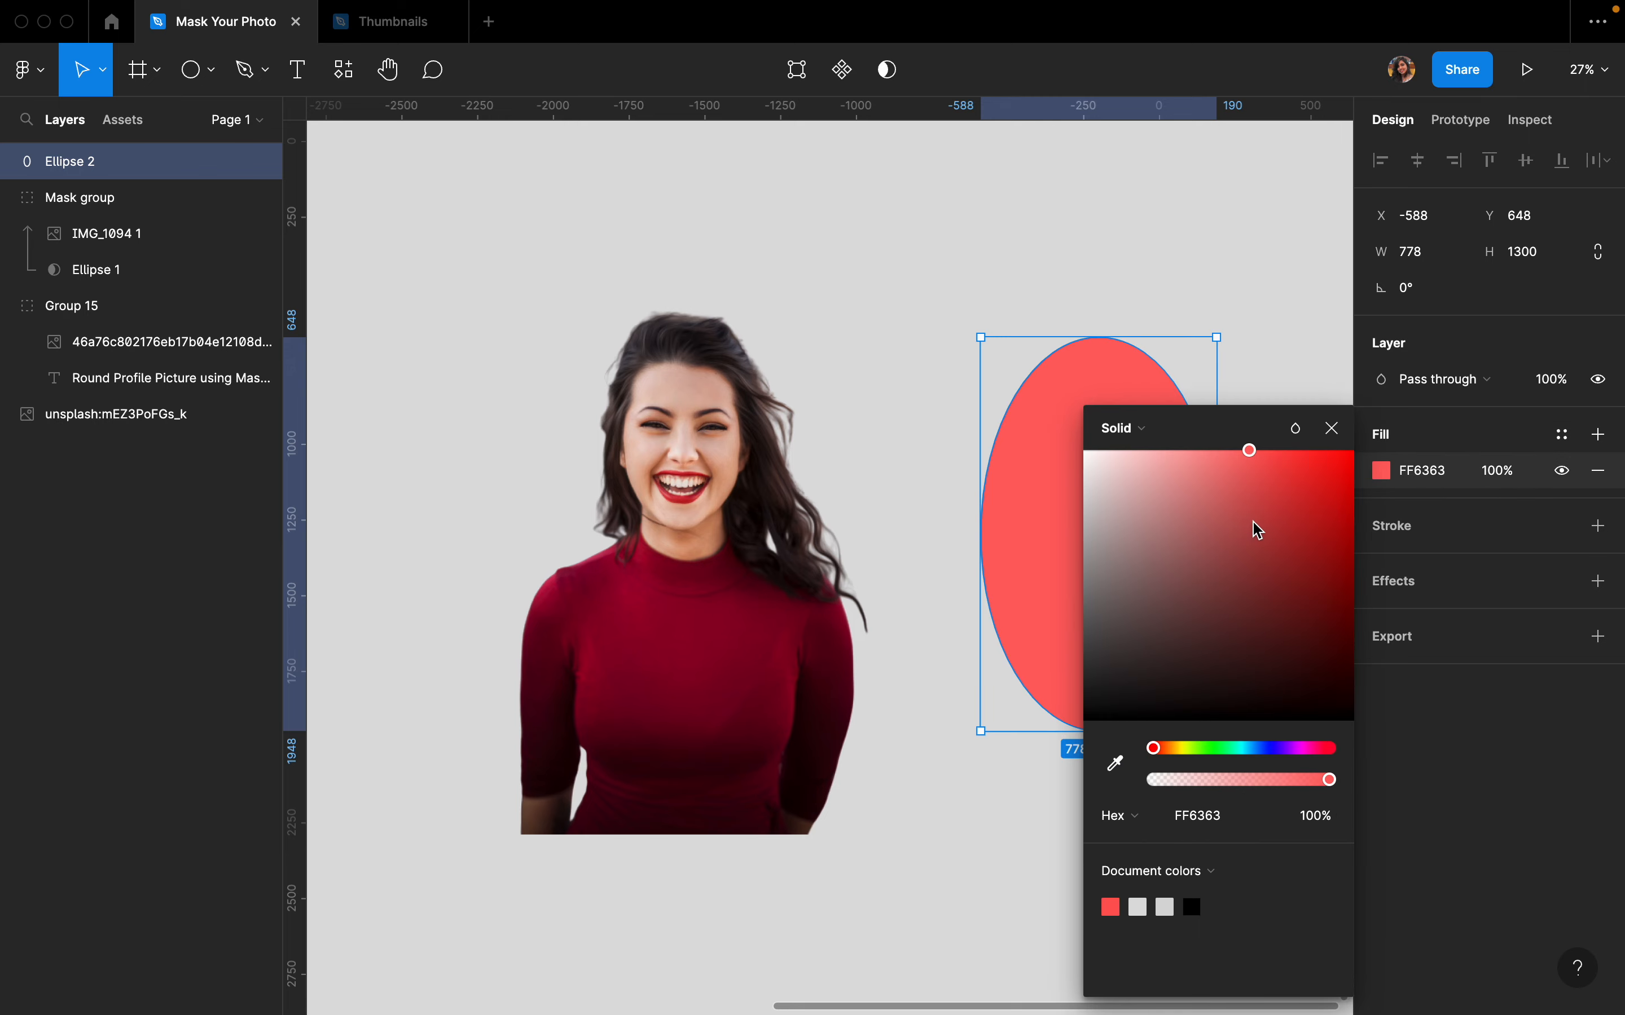
pyautogui.click(1189, 573)
pyautogui.click(1262, 232)
# - Position the ellipse over the woman's face and resize it to about 1439 × 1295
pyautogui.moveTo(1143, 504); pyautogui.dragTo(733, 569)
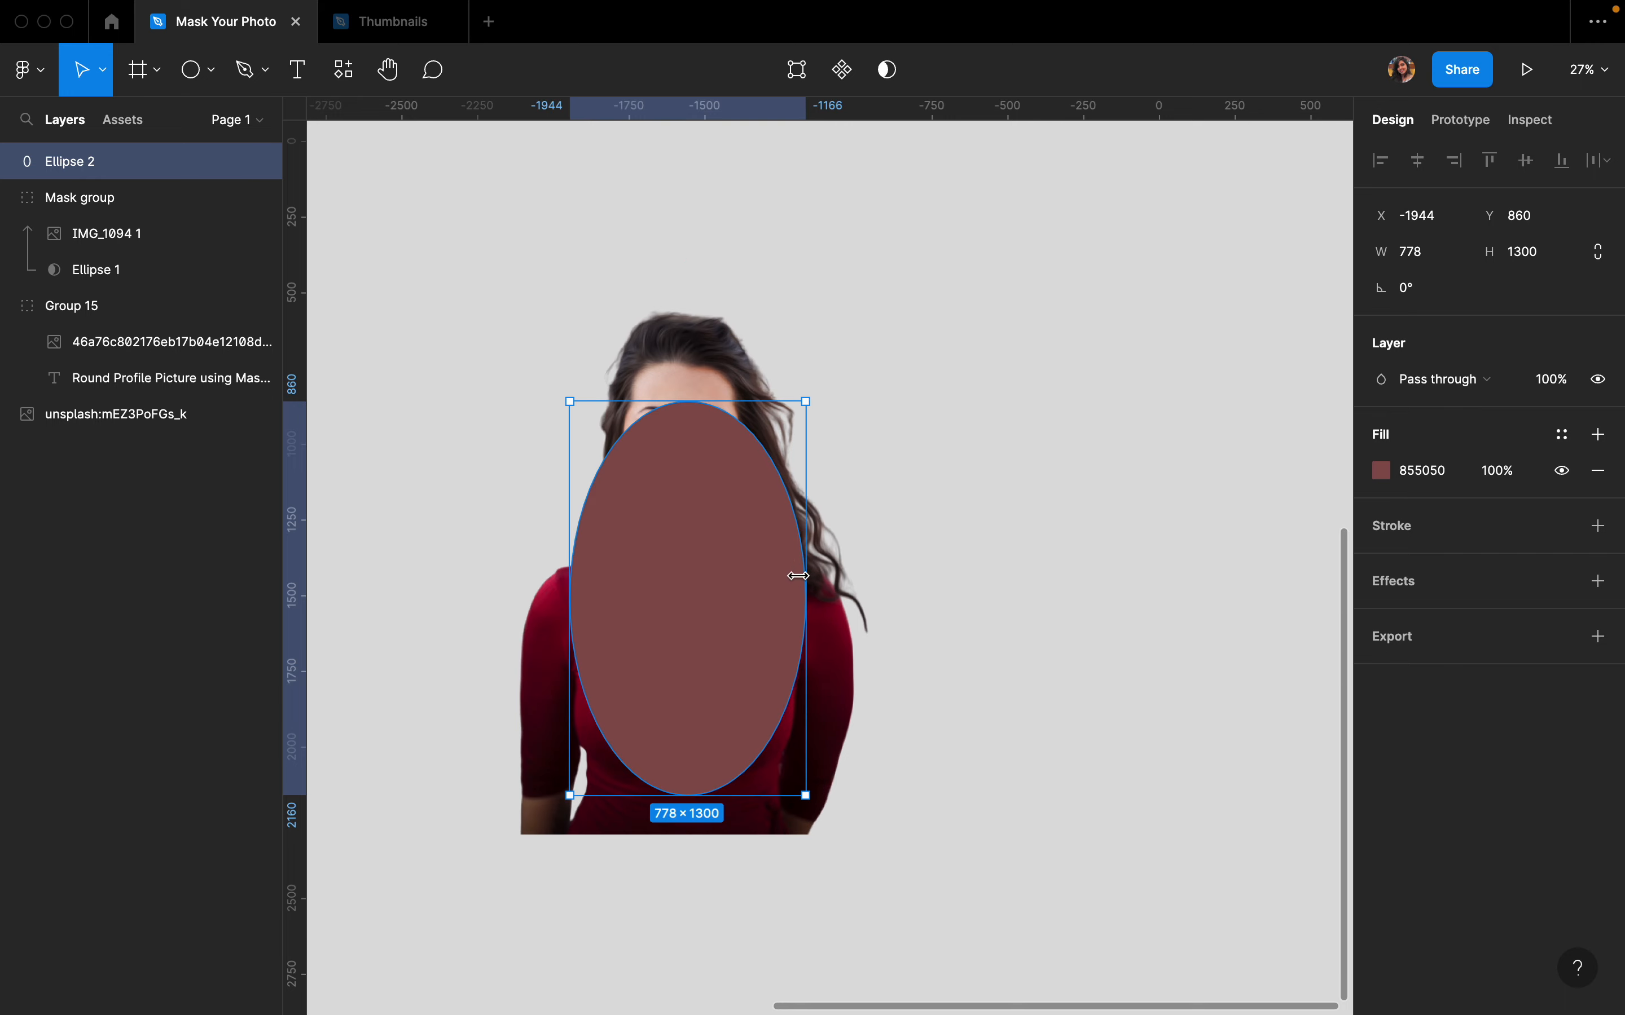
pyautogui.scroll(2, 799, 793)
pyautogui.moveTo(801, 793); pyautogui.dragTo(830, 834)
pyautogui.moveTo(831, 558); pyautogui.dragTo(941, 557)
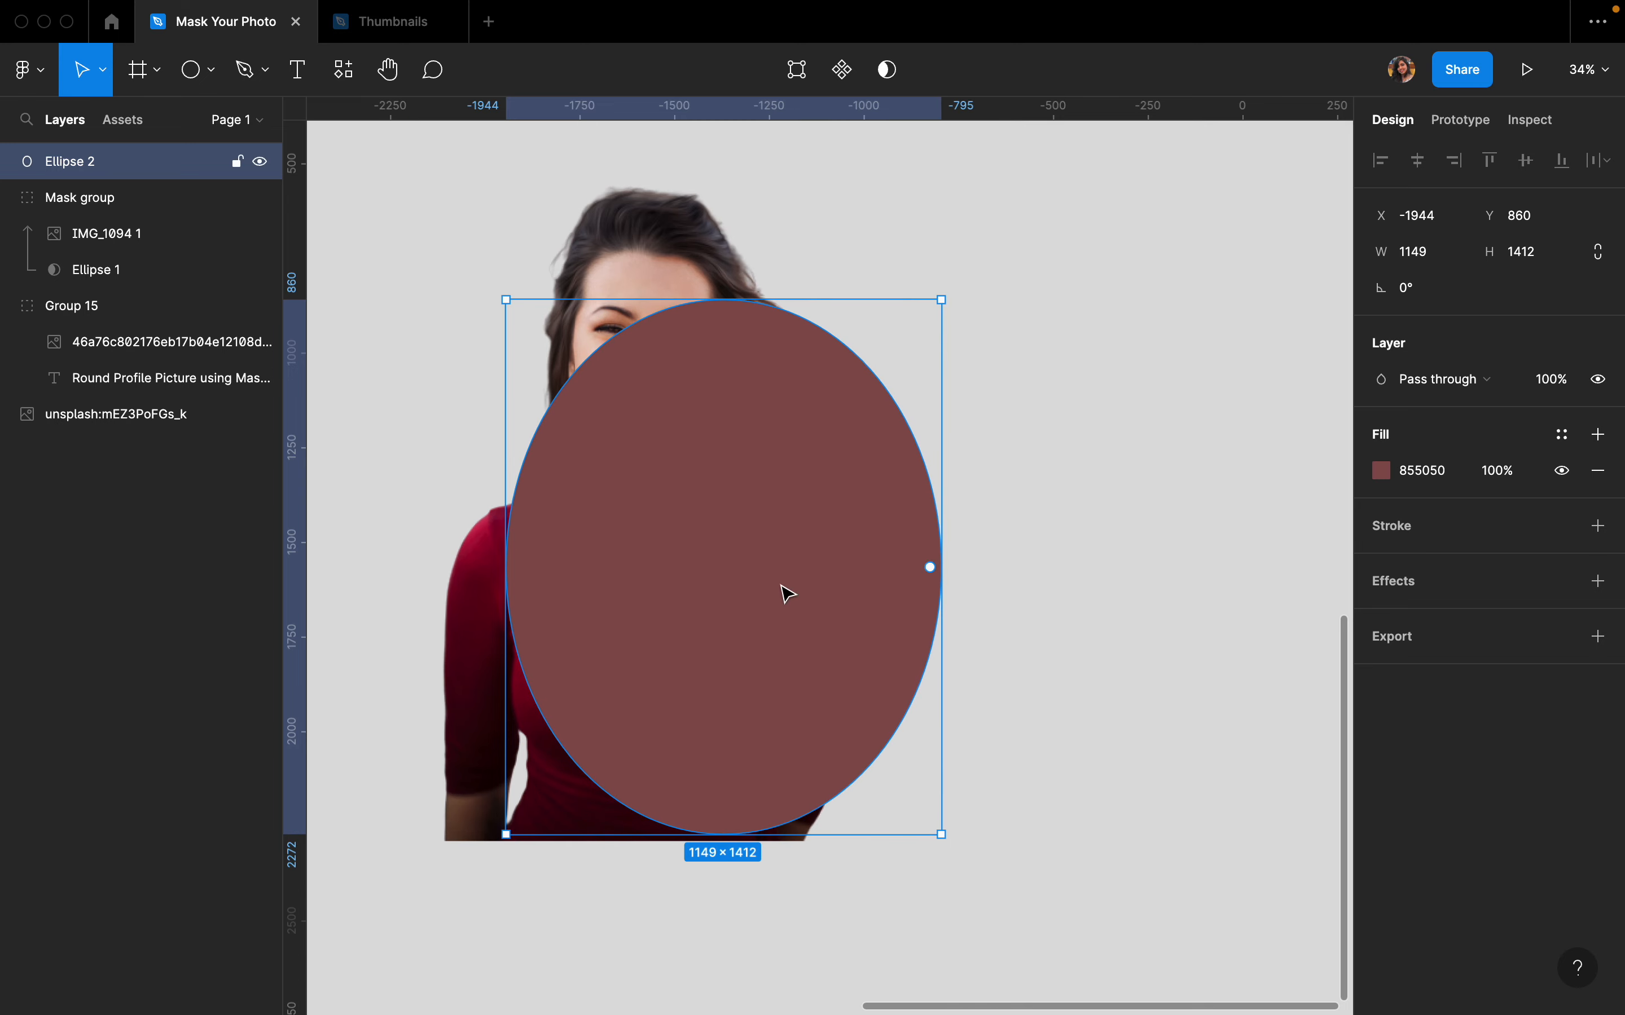
pyautogui.moveTo(505, 611); pyautogui.dragTo(396, 607)
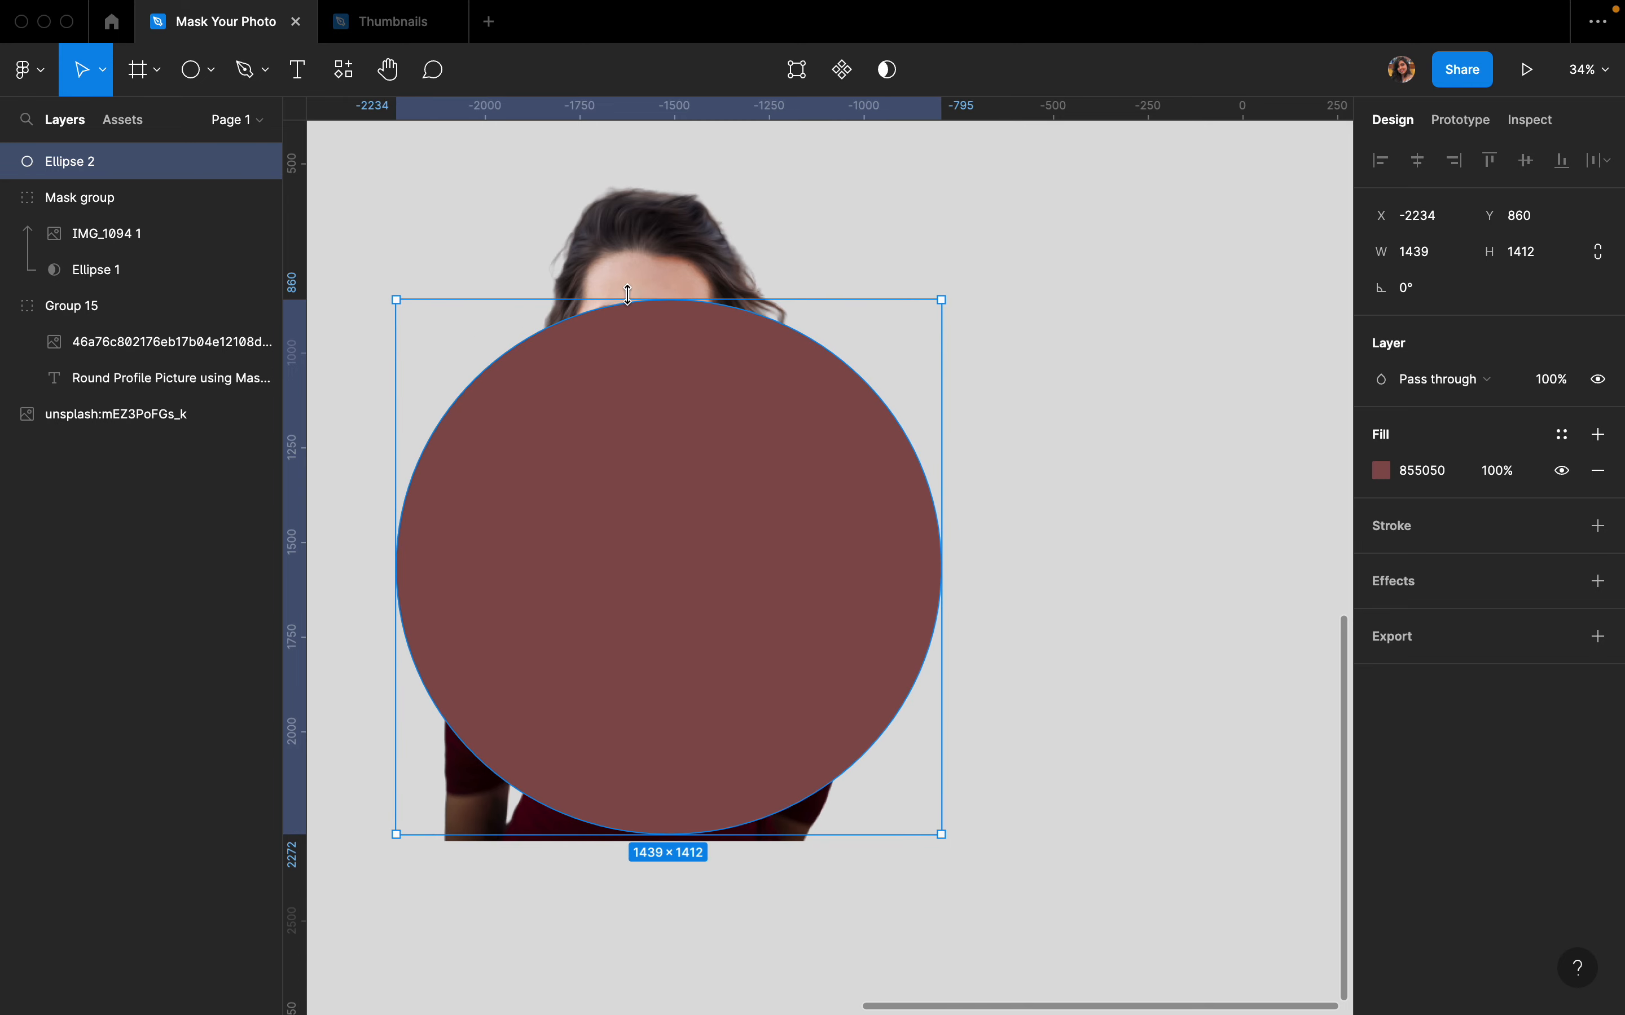
pyautogui.moveTo(625, 301); pyautogui.dragTo(613, 344)
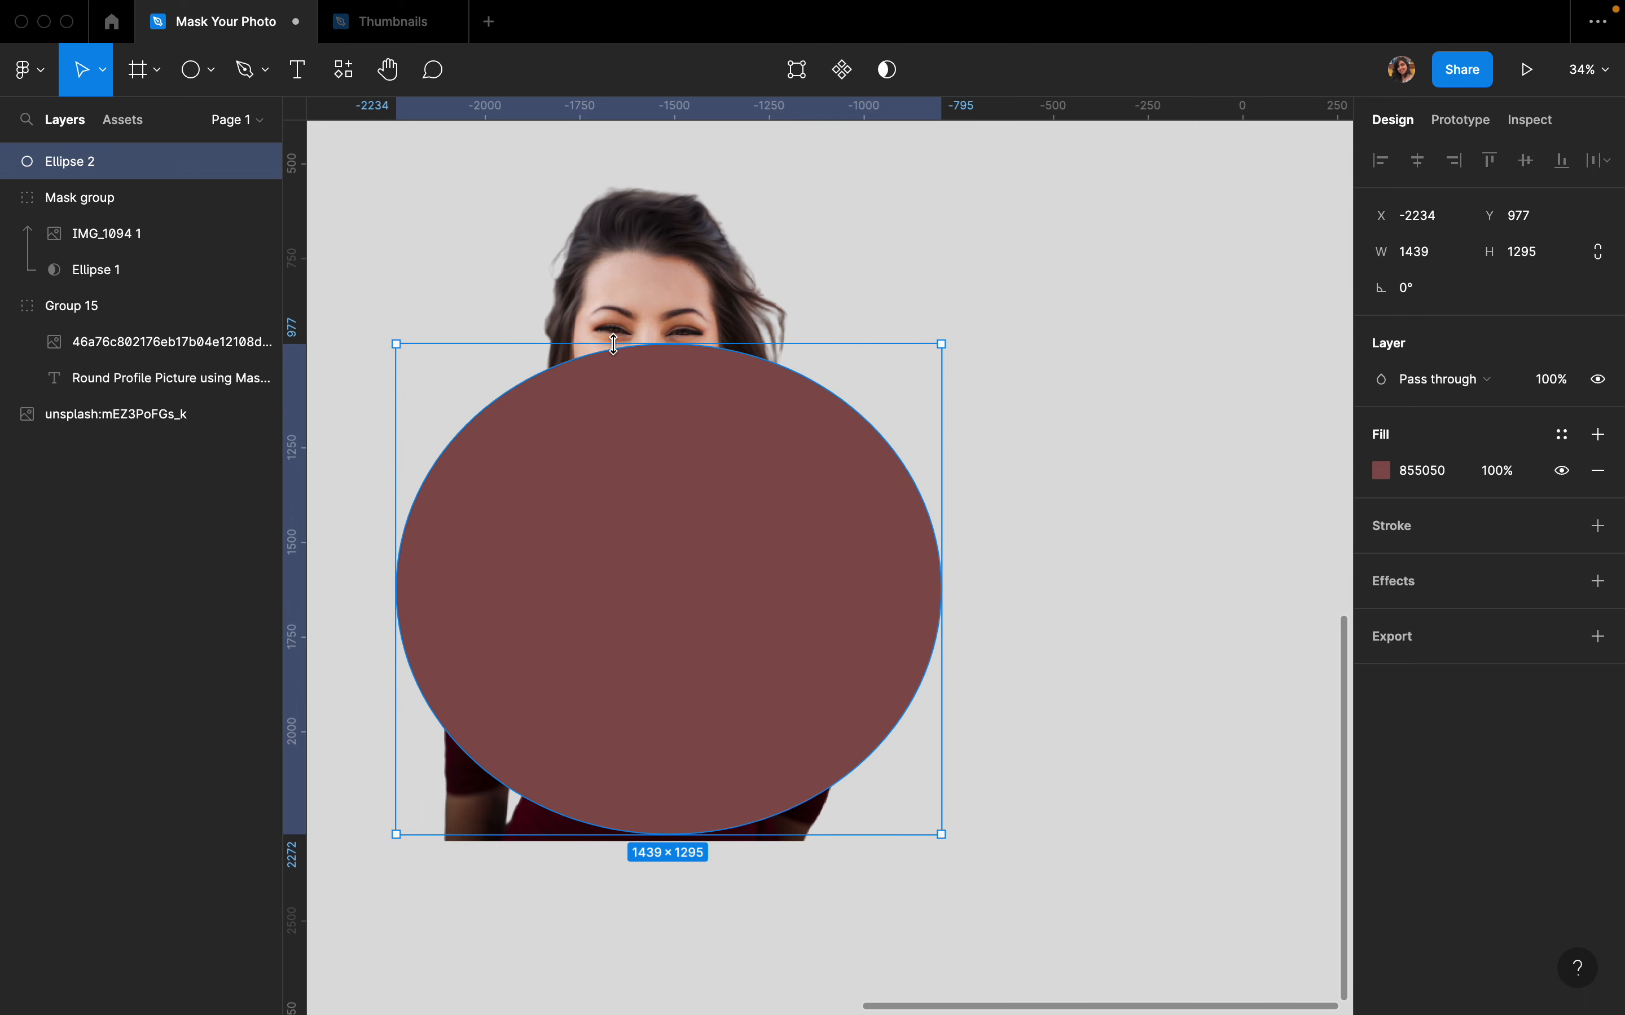
pyautogui.moveTo(772, 552); pyautogui.dragTo(745, 546)
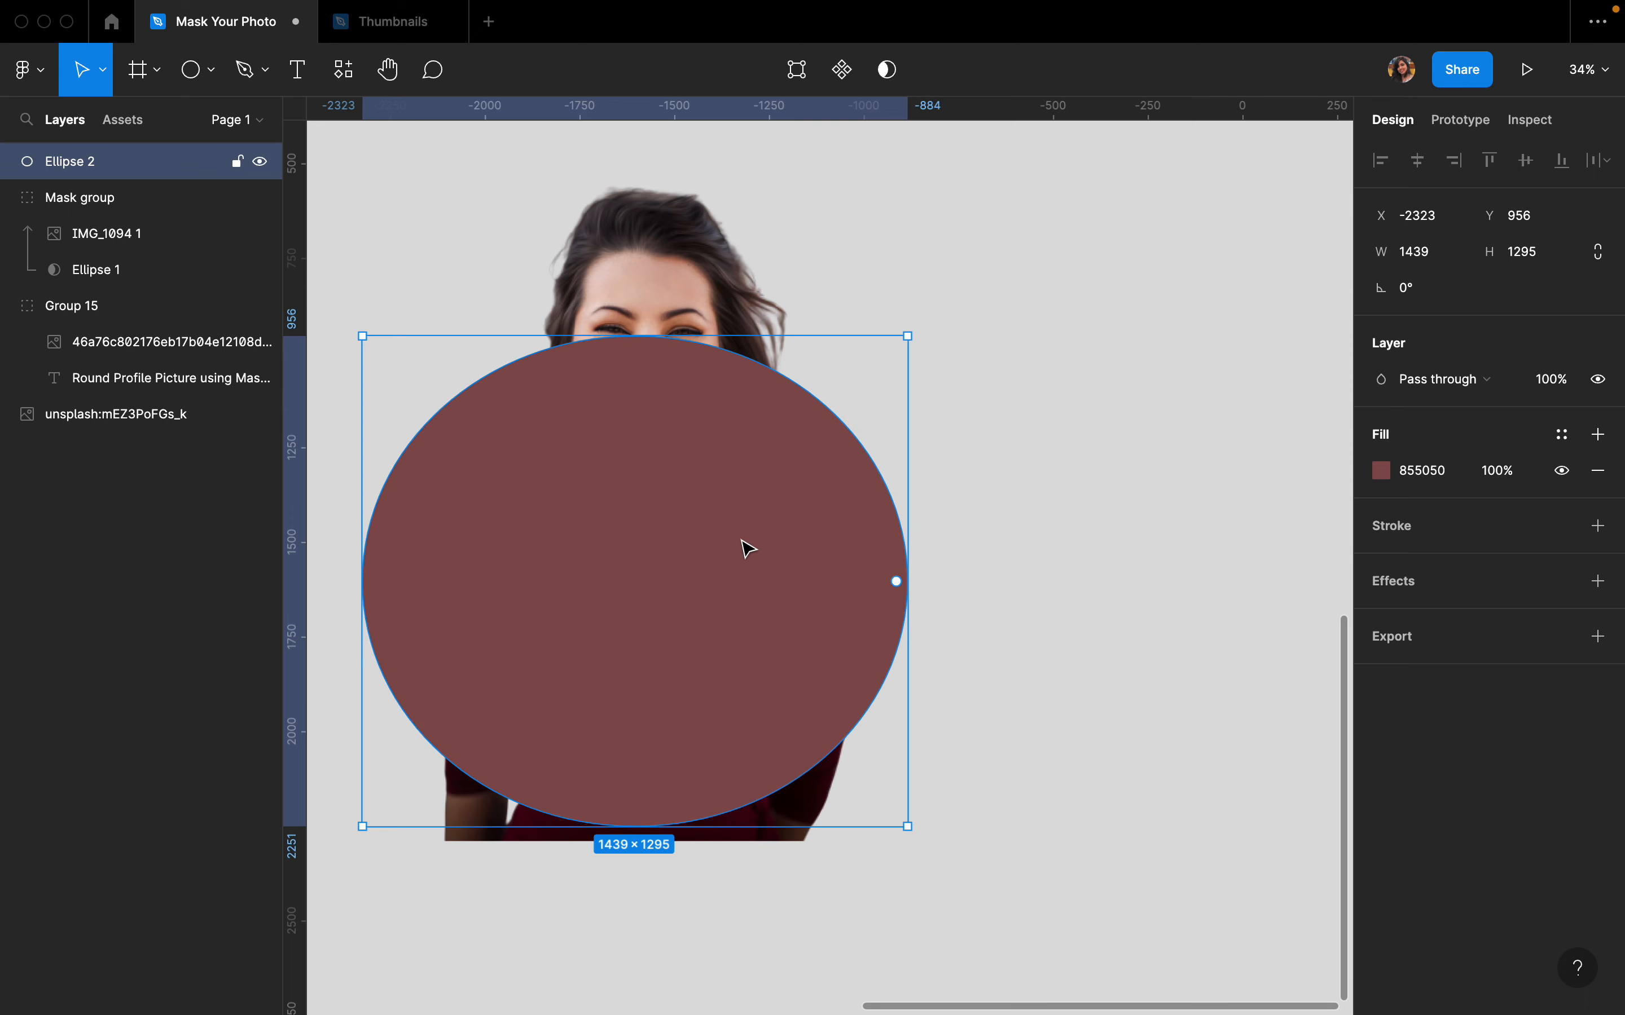
# - Send the red ellipse behind the woman's photo
pyautogui.rightClick(634, 476)
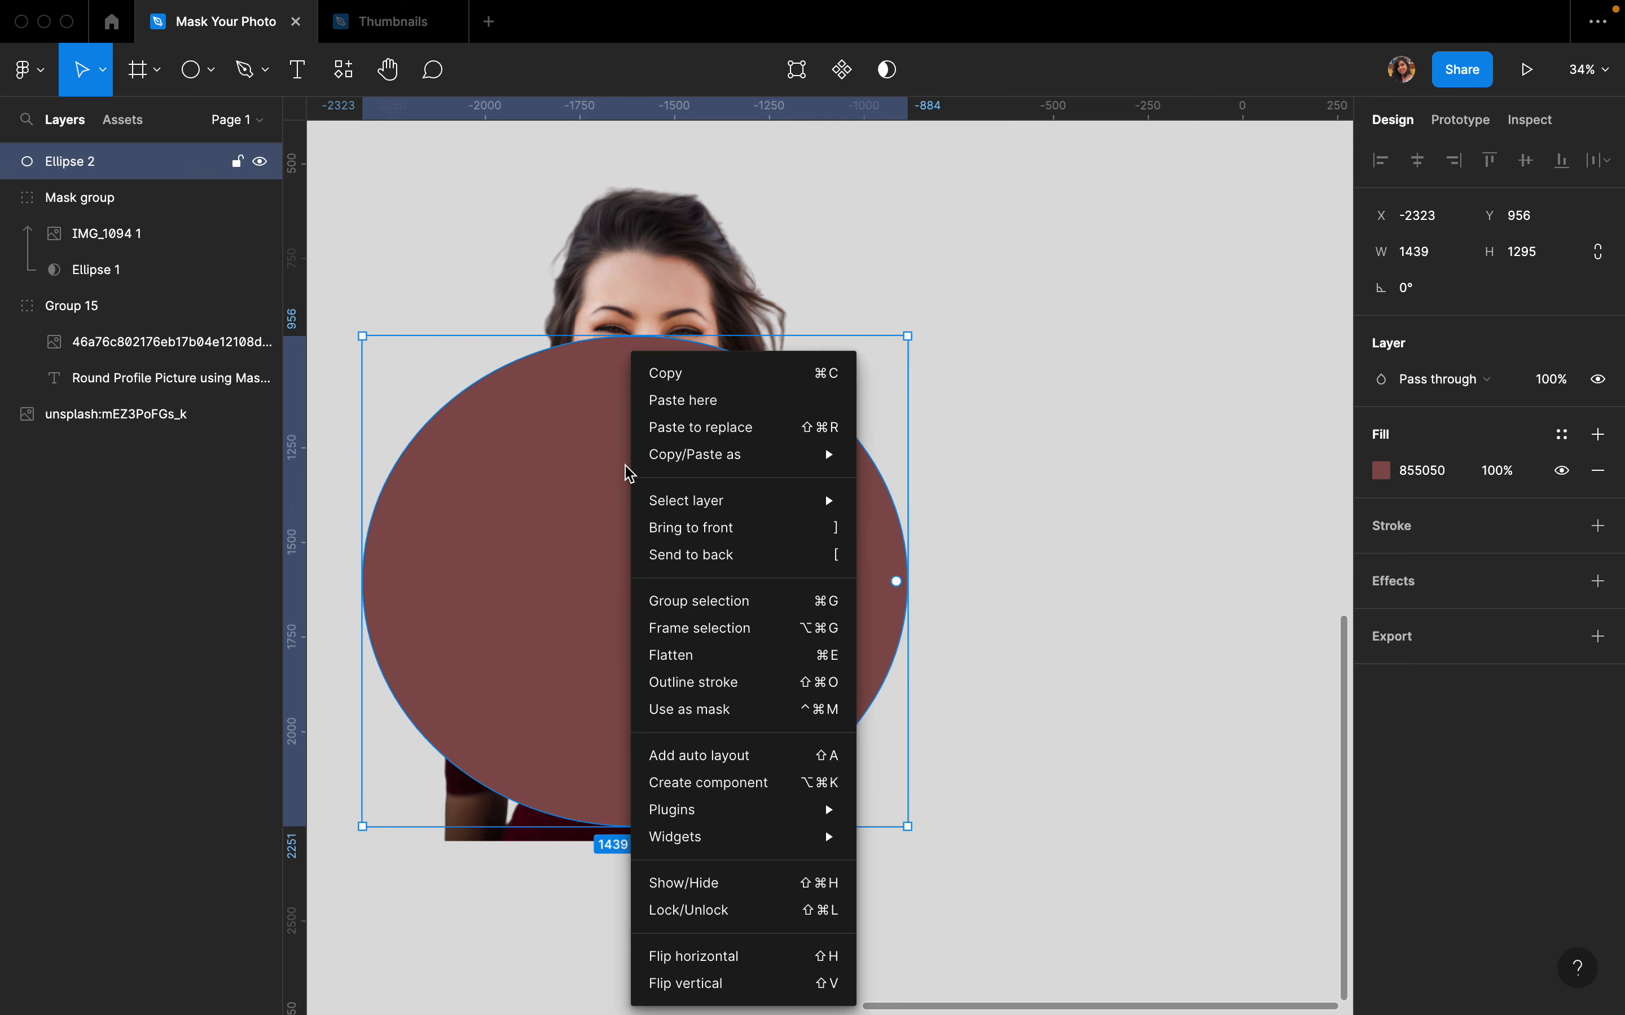
pyautogui.click(672, 557)
pyautogui.click(1073, 450)
pyautogui.hscroll(-3, 1073, 450)
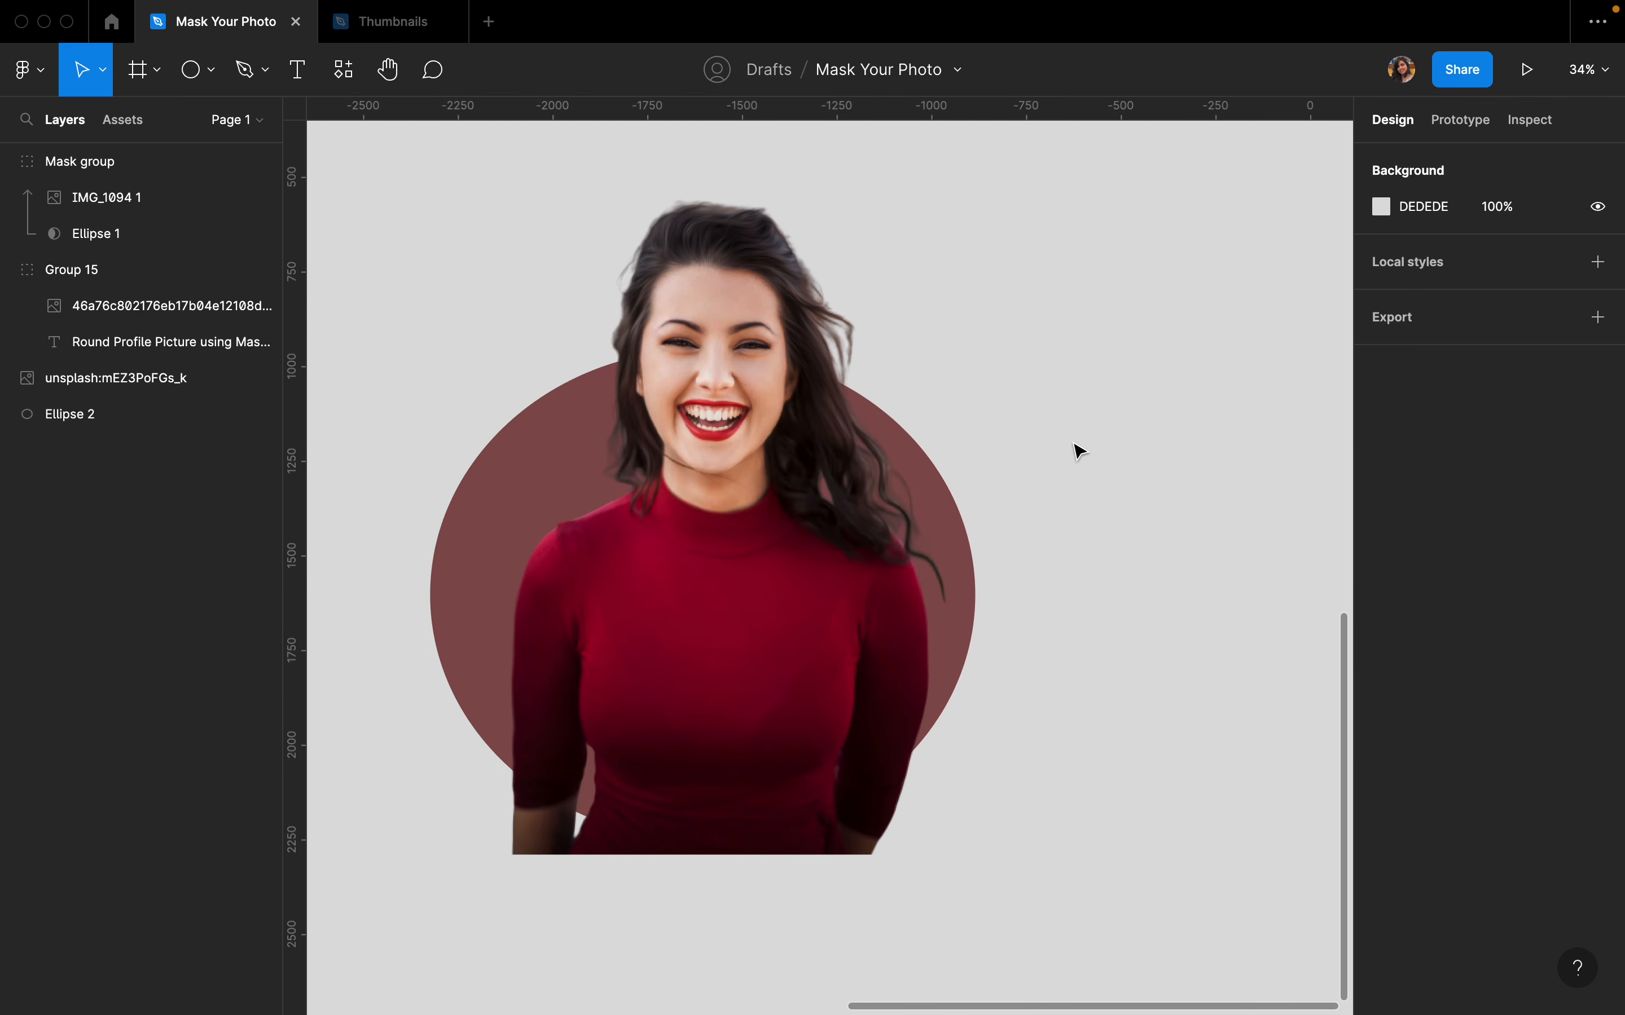
# - Nudge the woman's photo slightly up and to the left over the ellipse
pyautogui.click(801, 620)
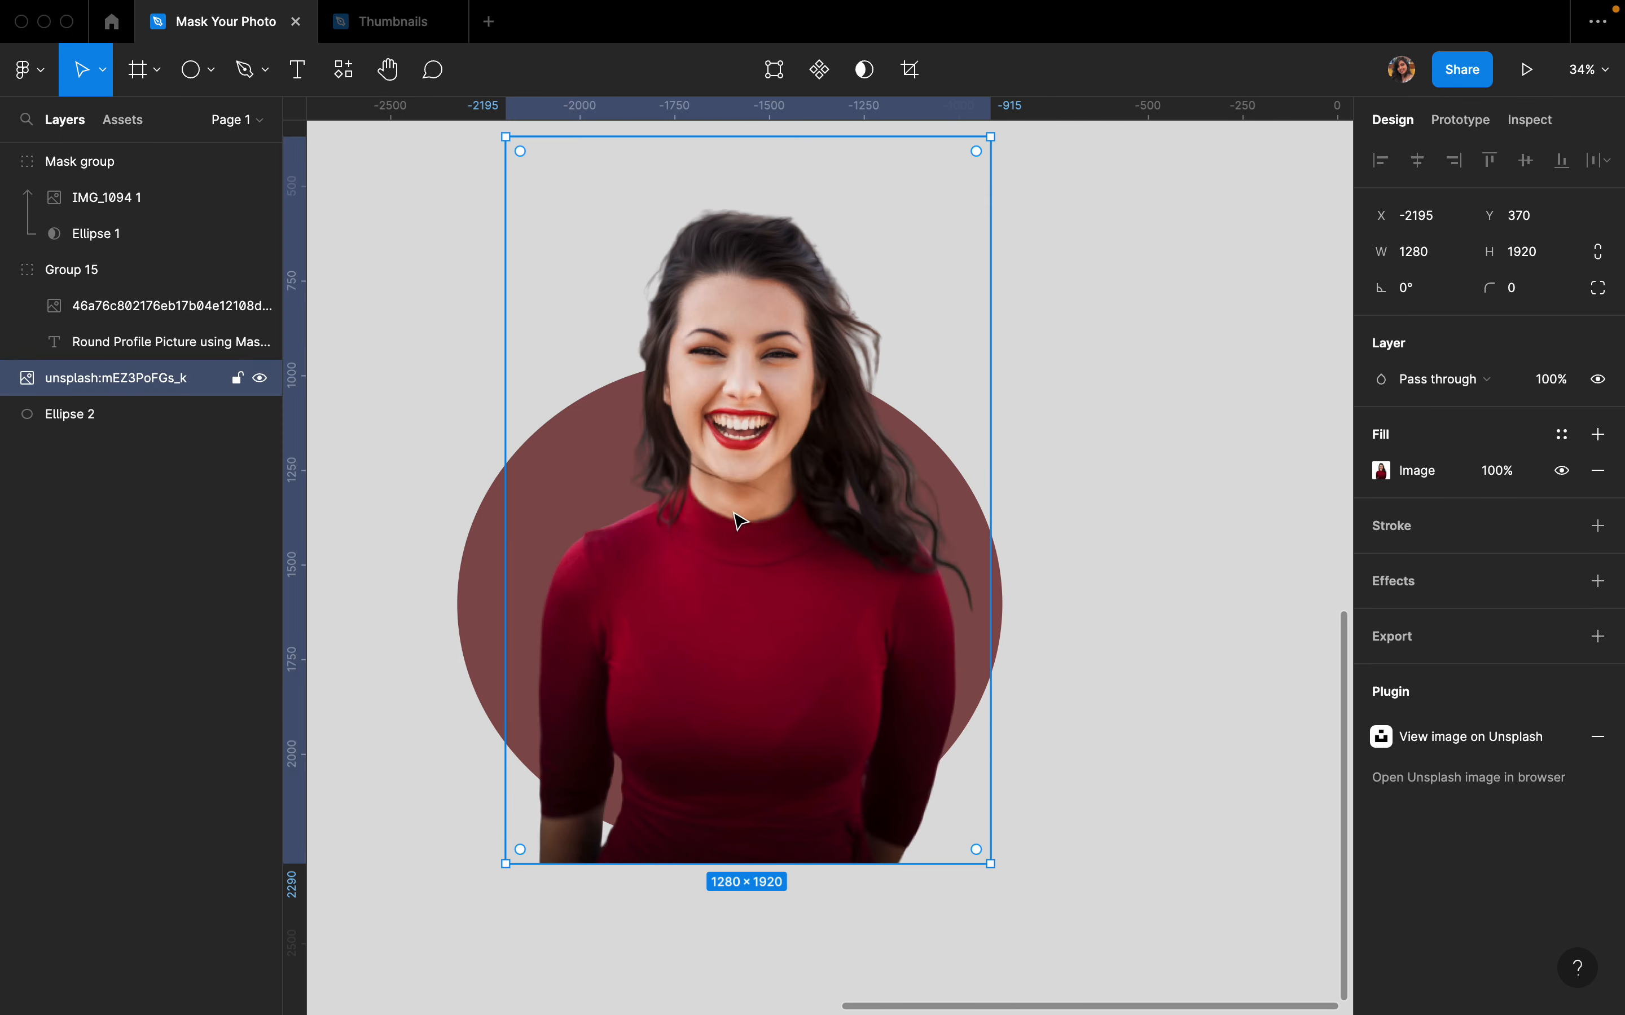
pyautogui.moveTo(741, 516); pyautogui.dragTo(724, 494)
pyautogui.click(1038, 349)
pyautogui.scroll(-3, 1043, 356)
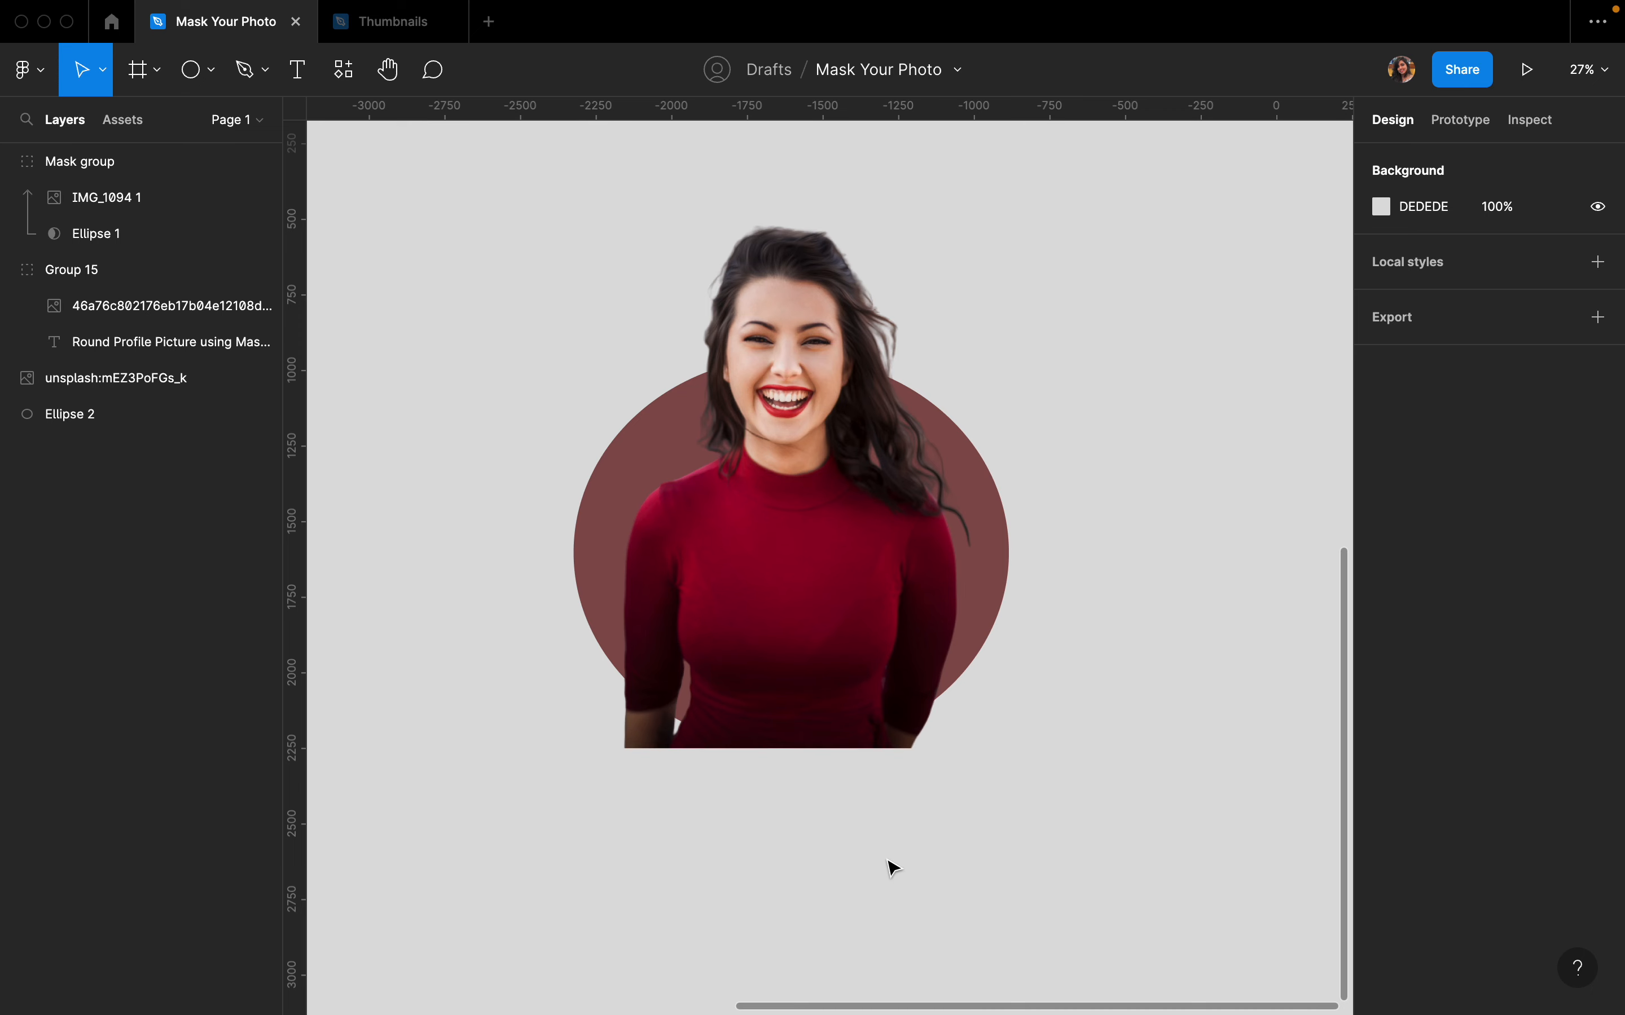
# - Duplicate the red ellipse and the woman's photo
pyautogui.click(1005, 538)
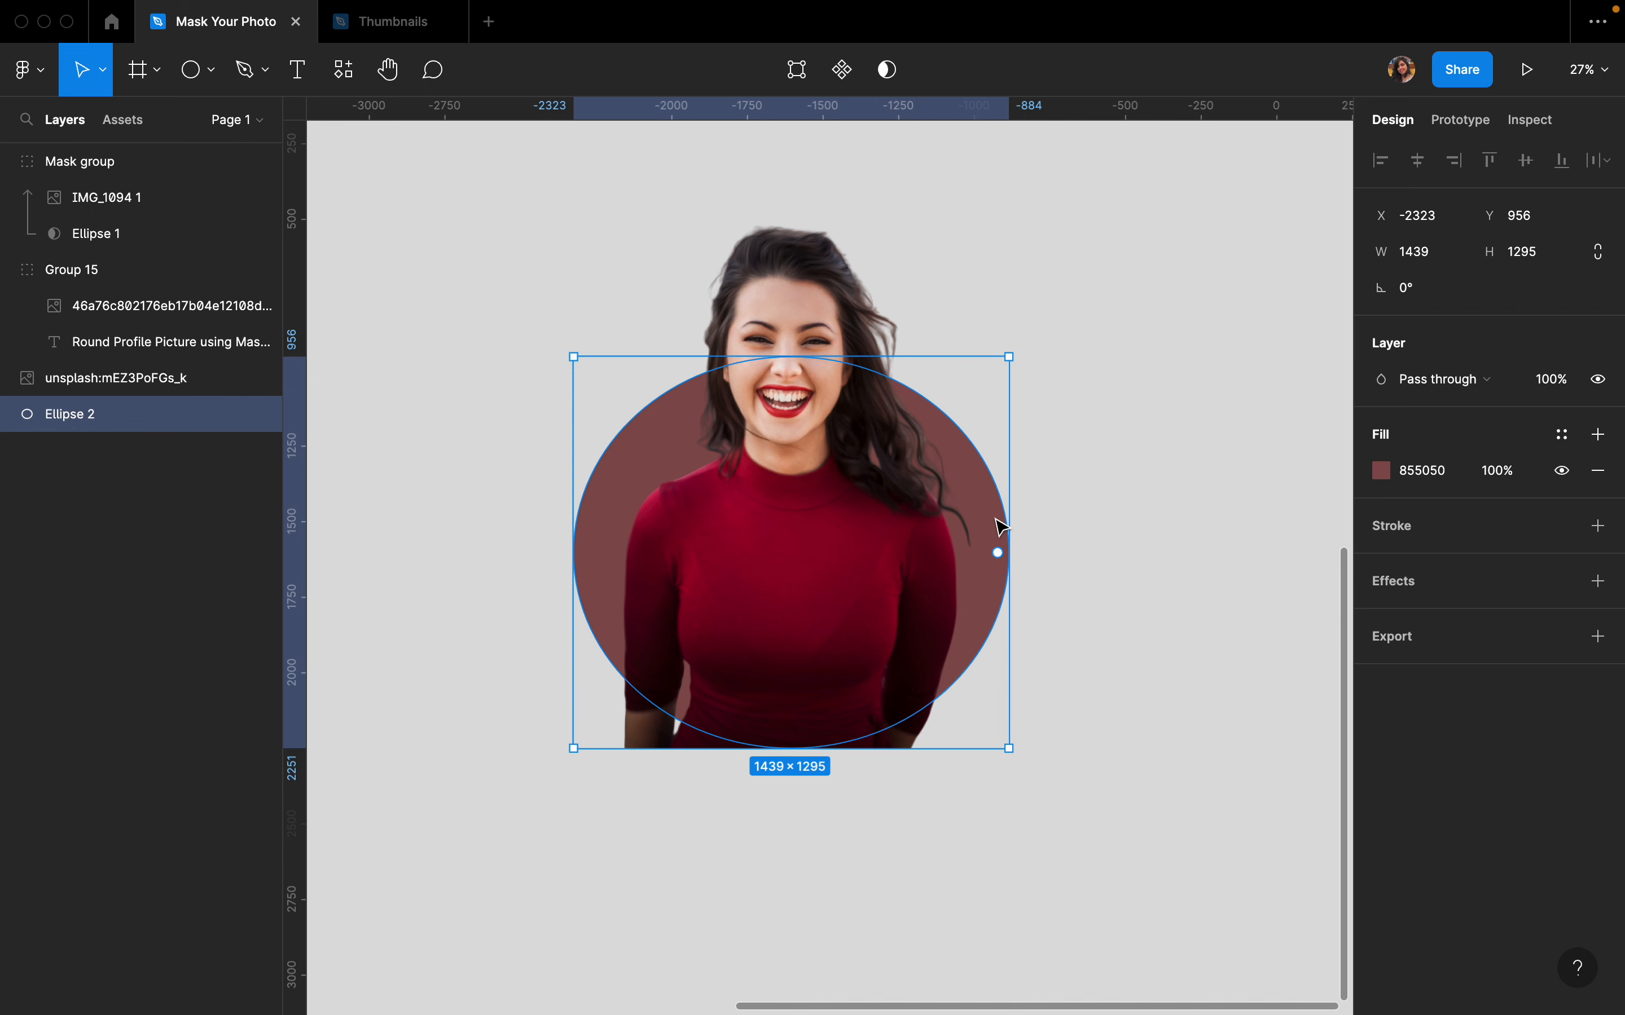
pyautogui.press('super+d')
pyautogui.click(161, 377)
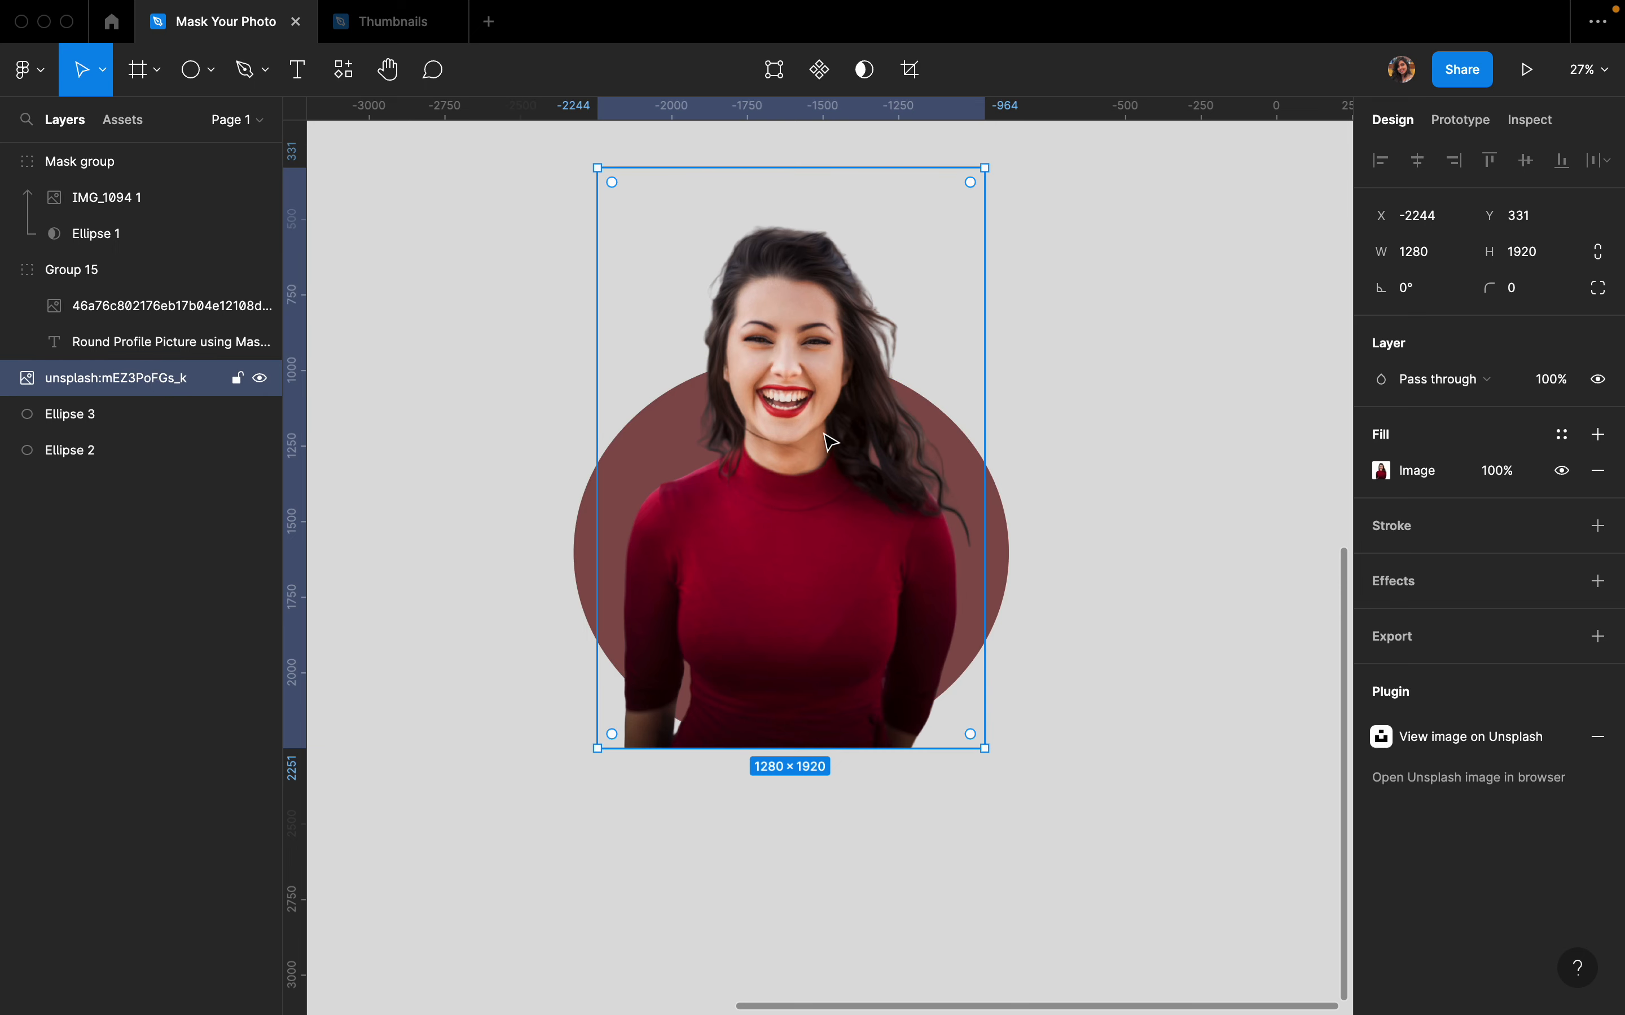
pyautogui.press('super+d')
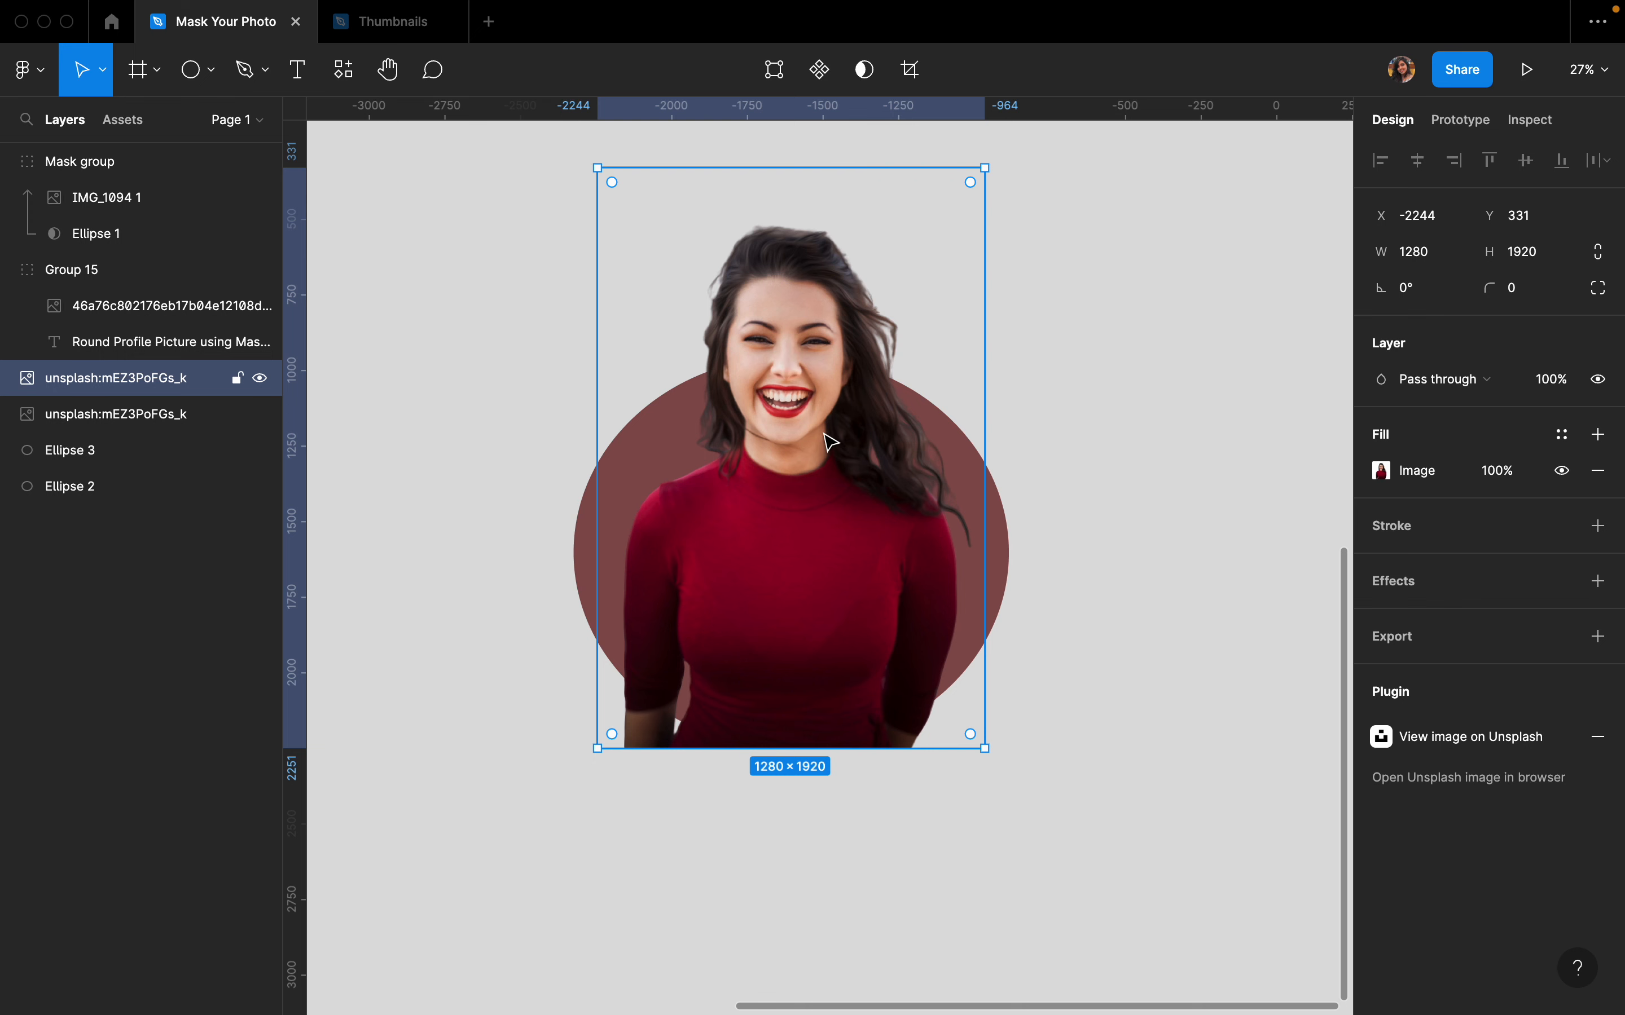
# - Select the duplicated photo together with the duplicated ellipse and use the ellipse as a mask
pyautogui.click(495, 485)
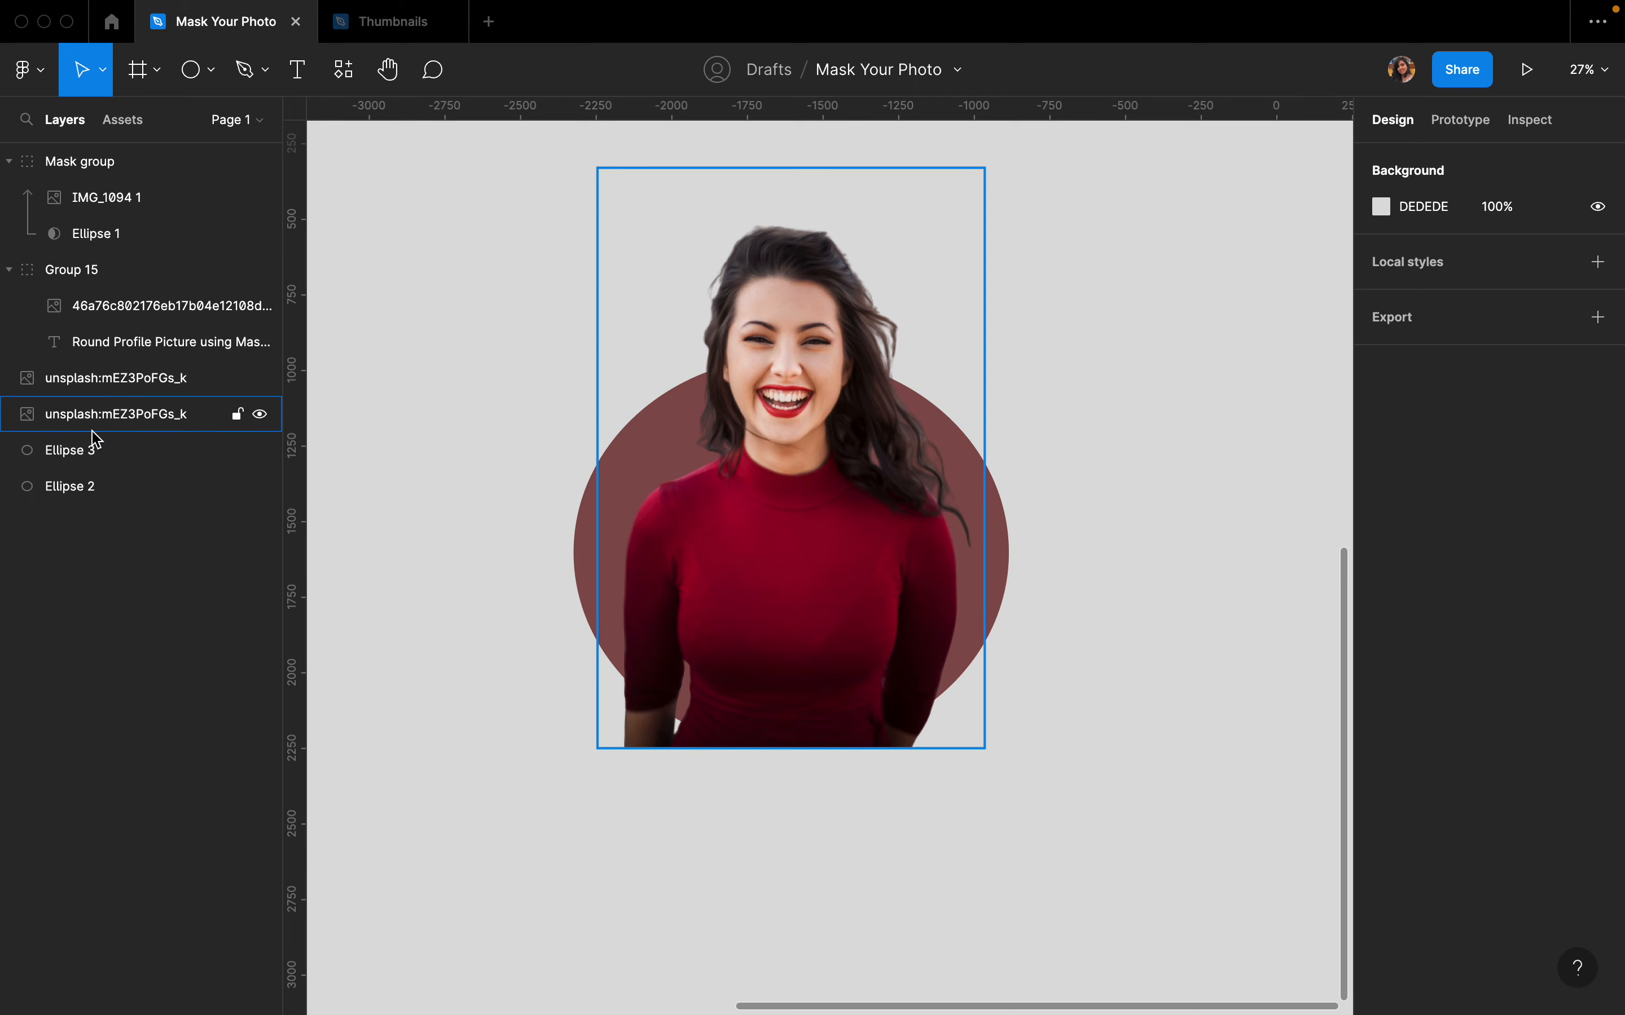
pyautogui.click(75, 429)
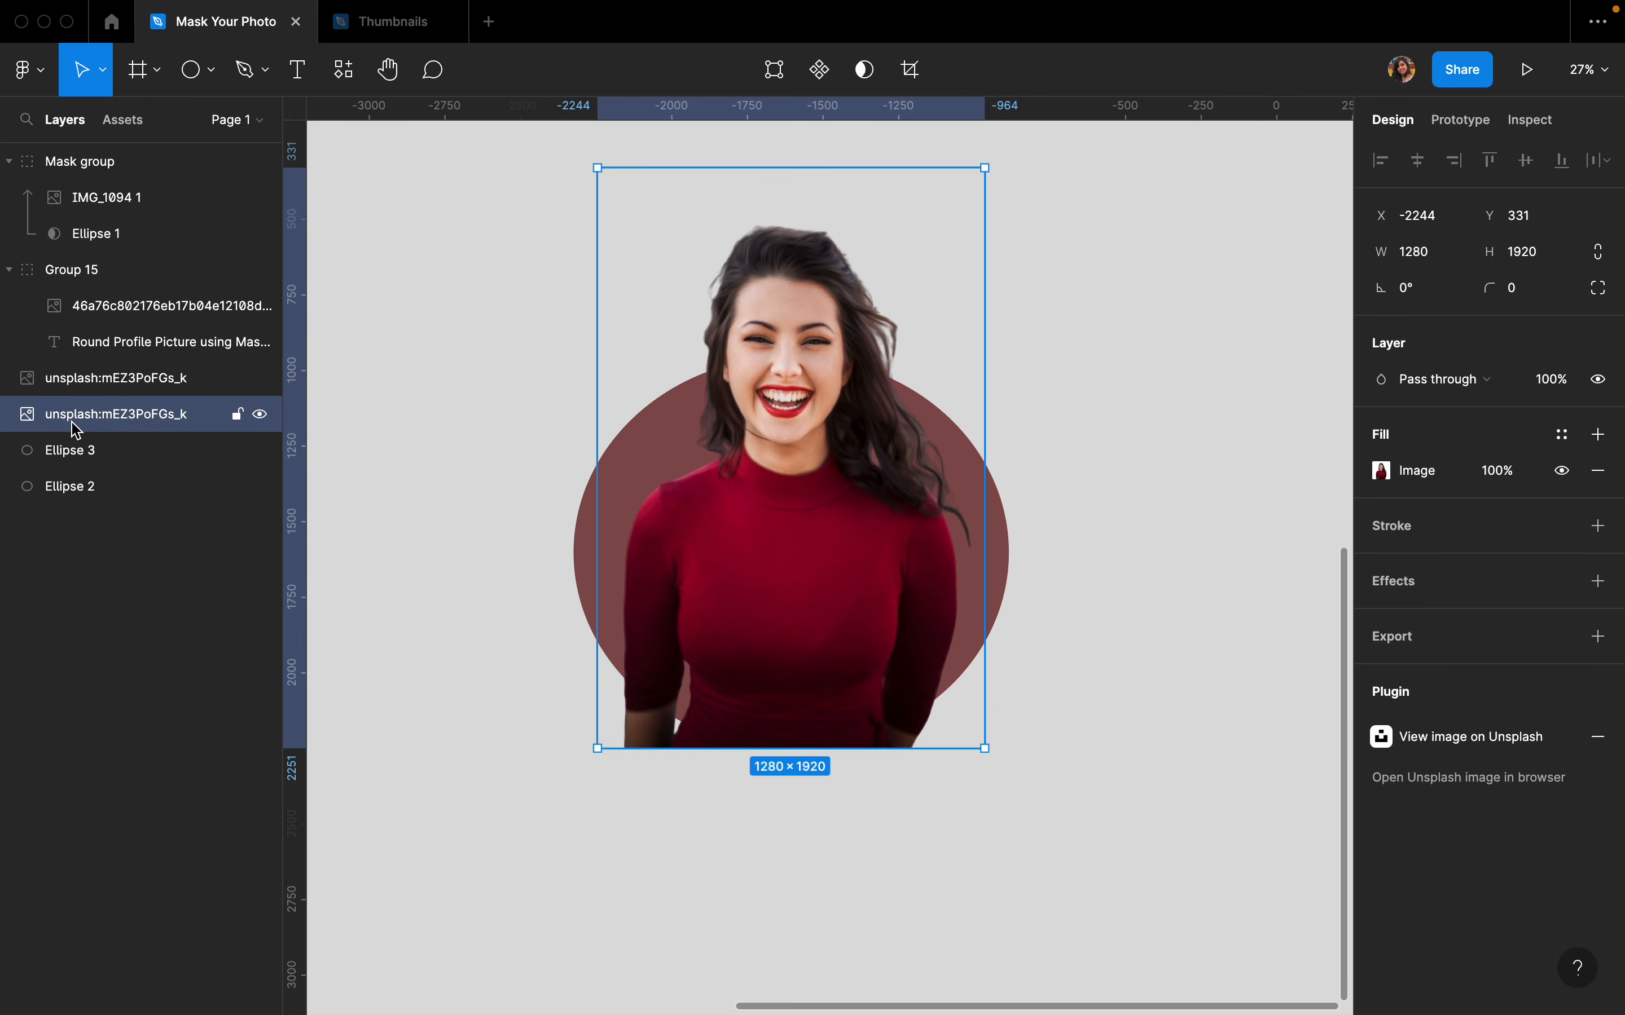
pyautogui.keyDown('shift'); pyautogui.click(64, 463); pyautogui.keyUp('shift')
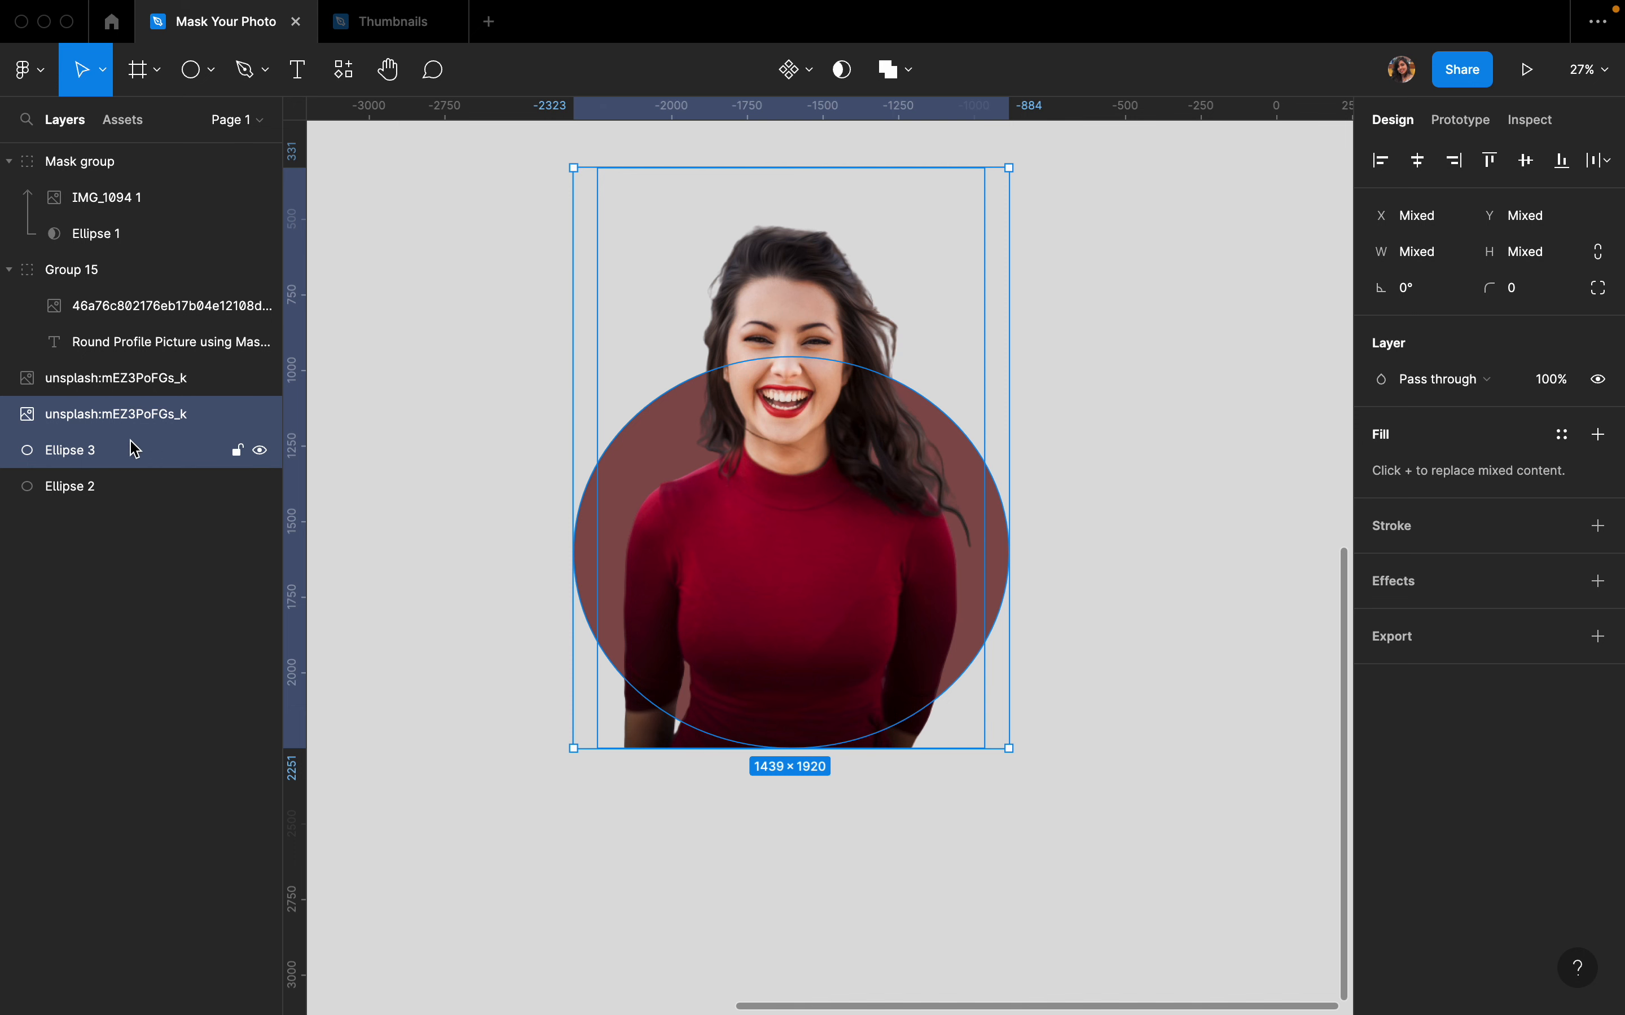
pyautogui.click(839, 78)
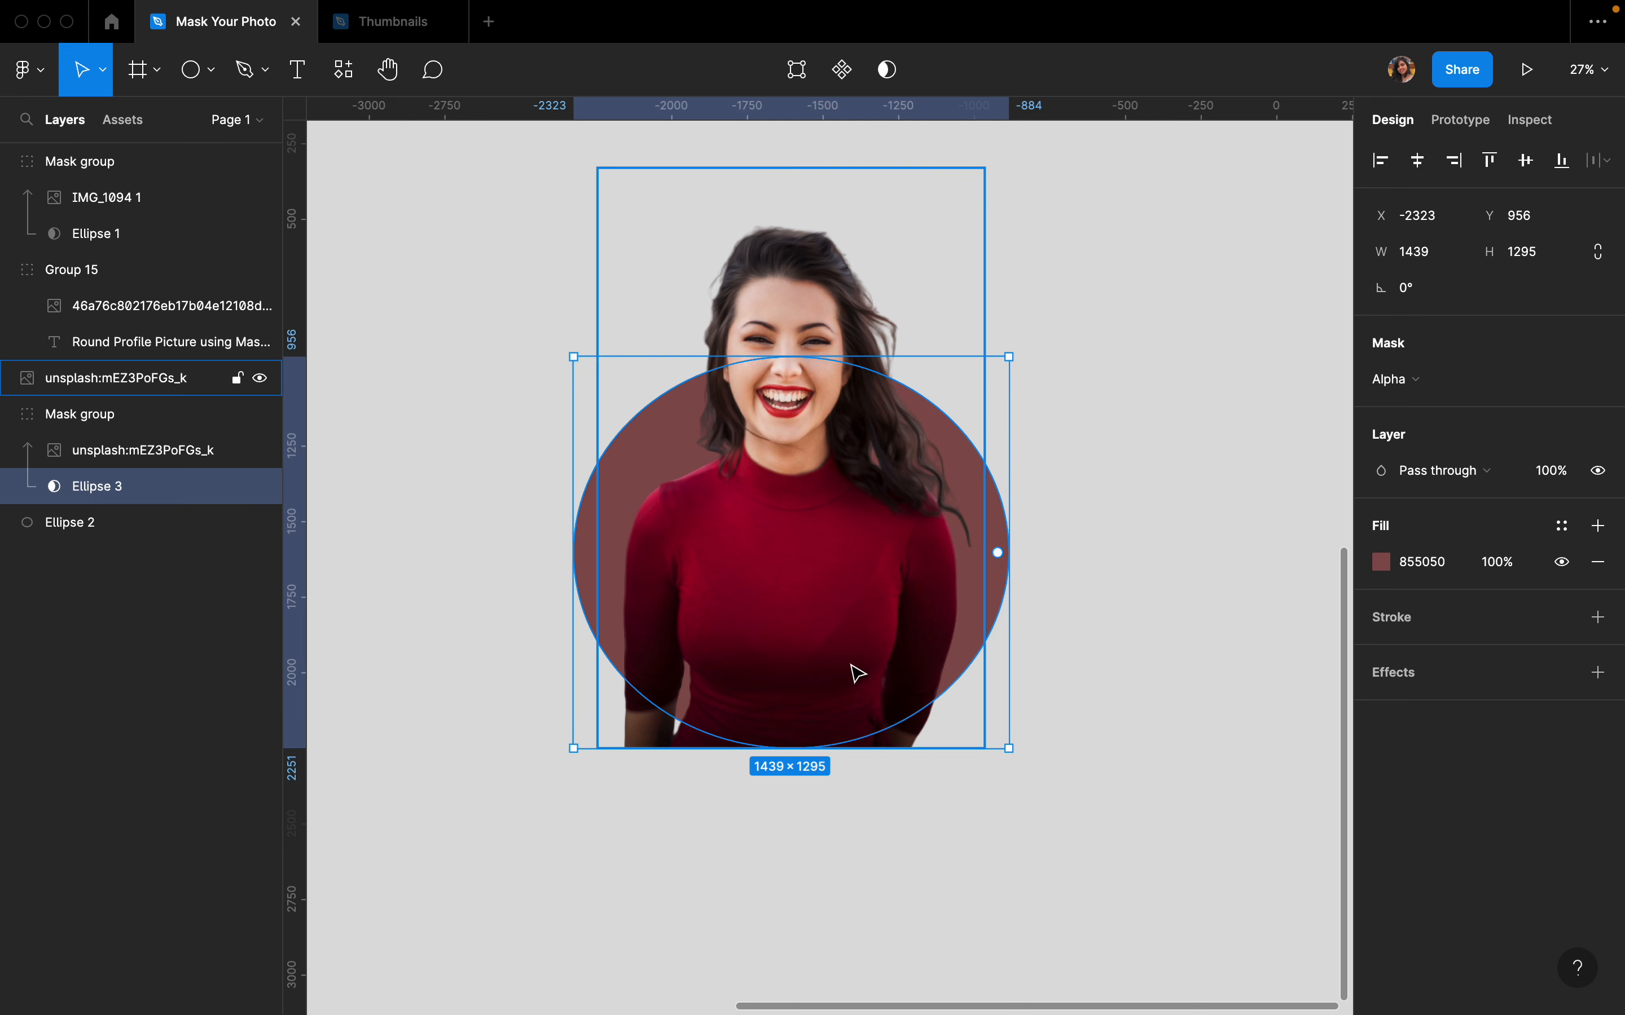
# - Shorten the original photo from its bottom edge so it ends inside the circle, leaving only the head popping out above
pyautogui.click(137, 395)
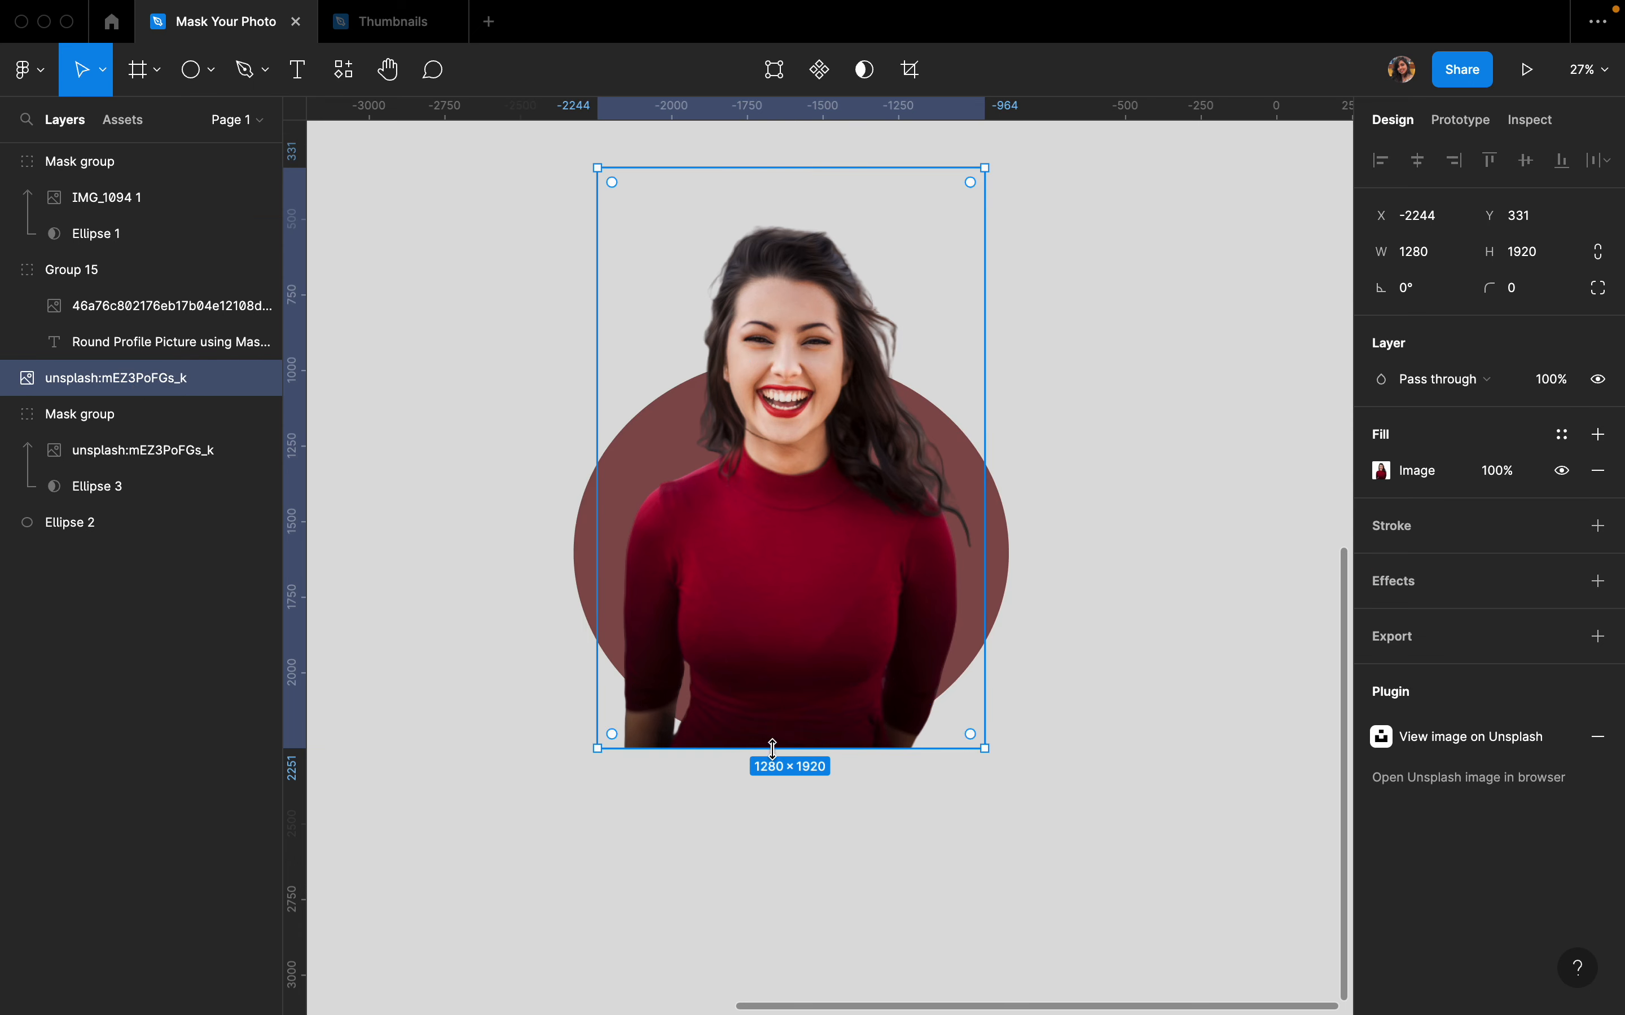
pyautogui.moveTo(773, 748); pyautogui.dragTo(809, 559)
pyautogui.click(1163, 483)
pyautogui.scroll(-2, 1169, 485)
pyautogui.scroll(-1, 1134, 482)
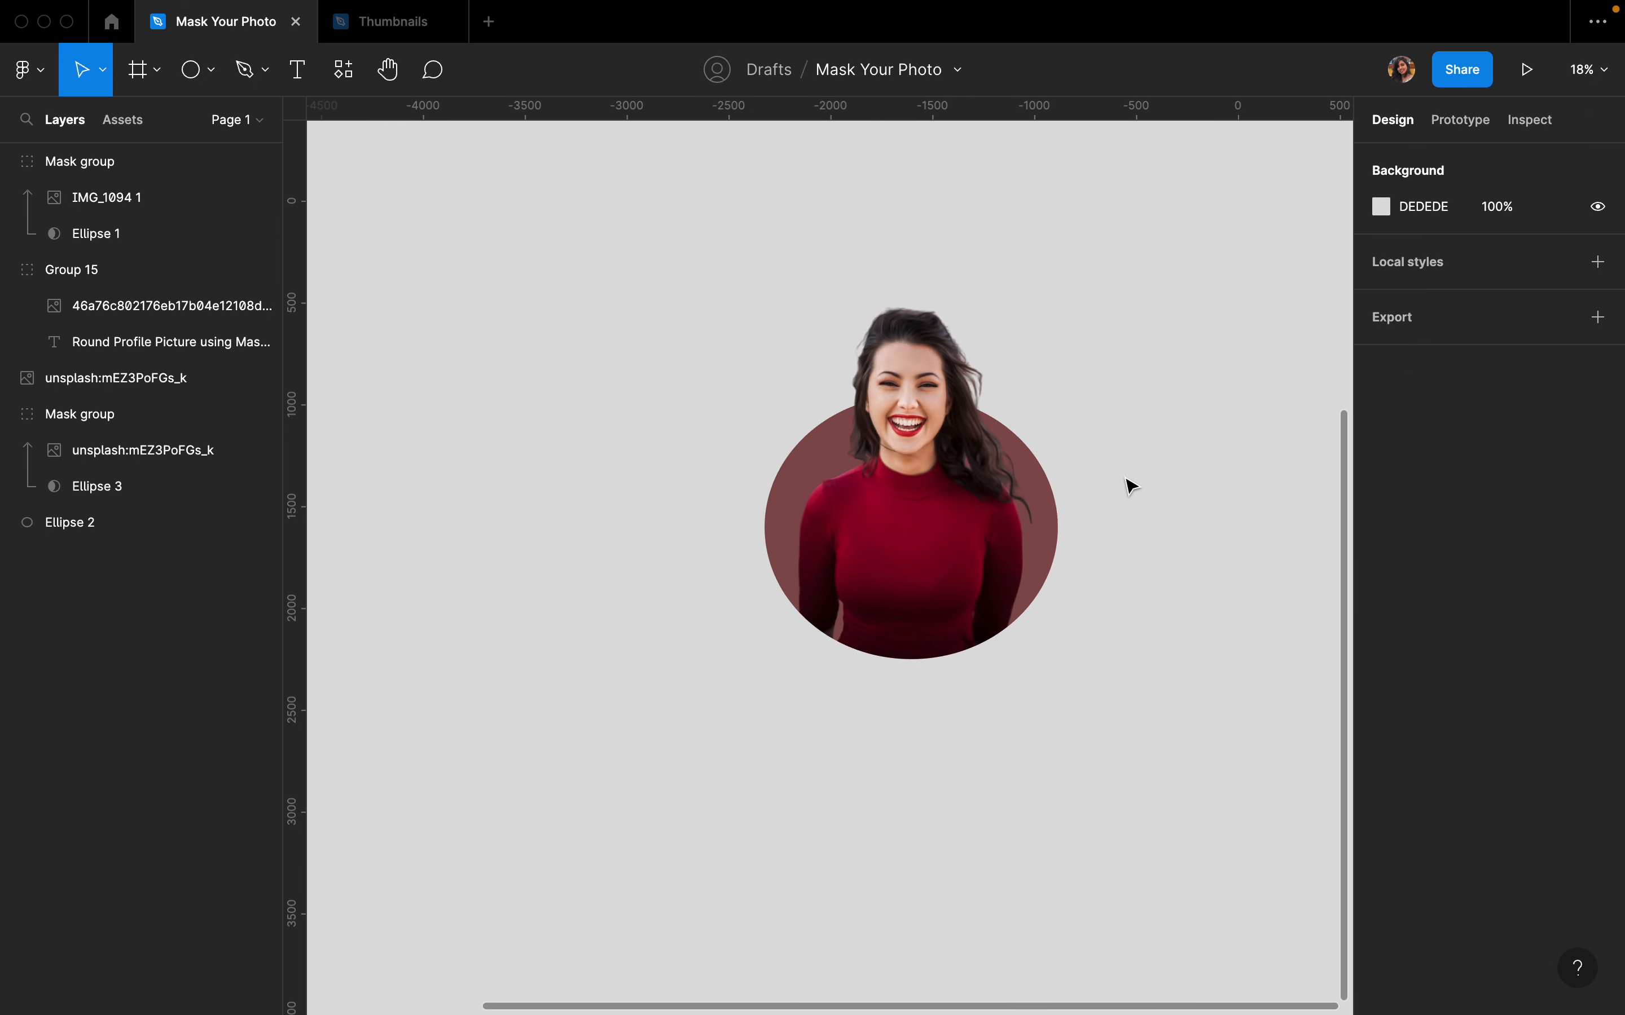
pyautogui.scroll(3, 1027, 471)
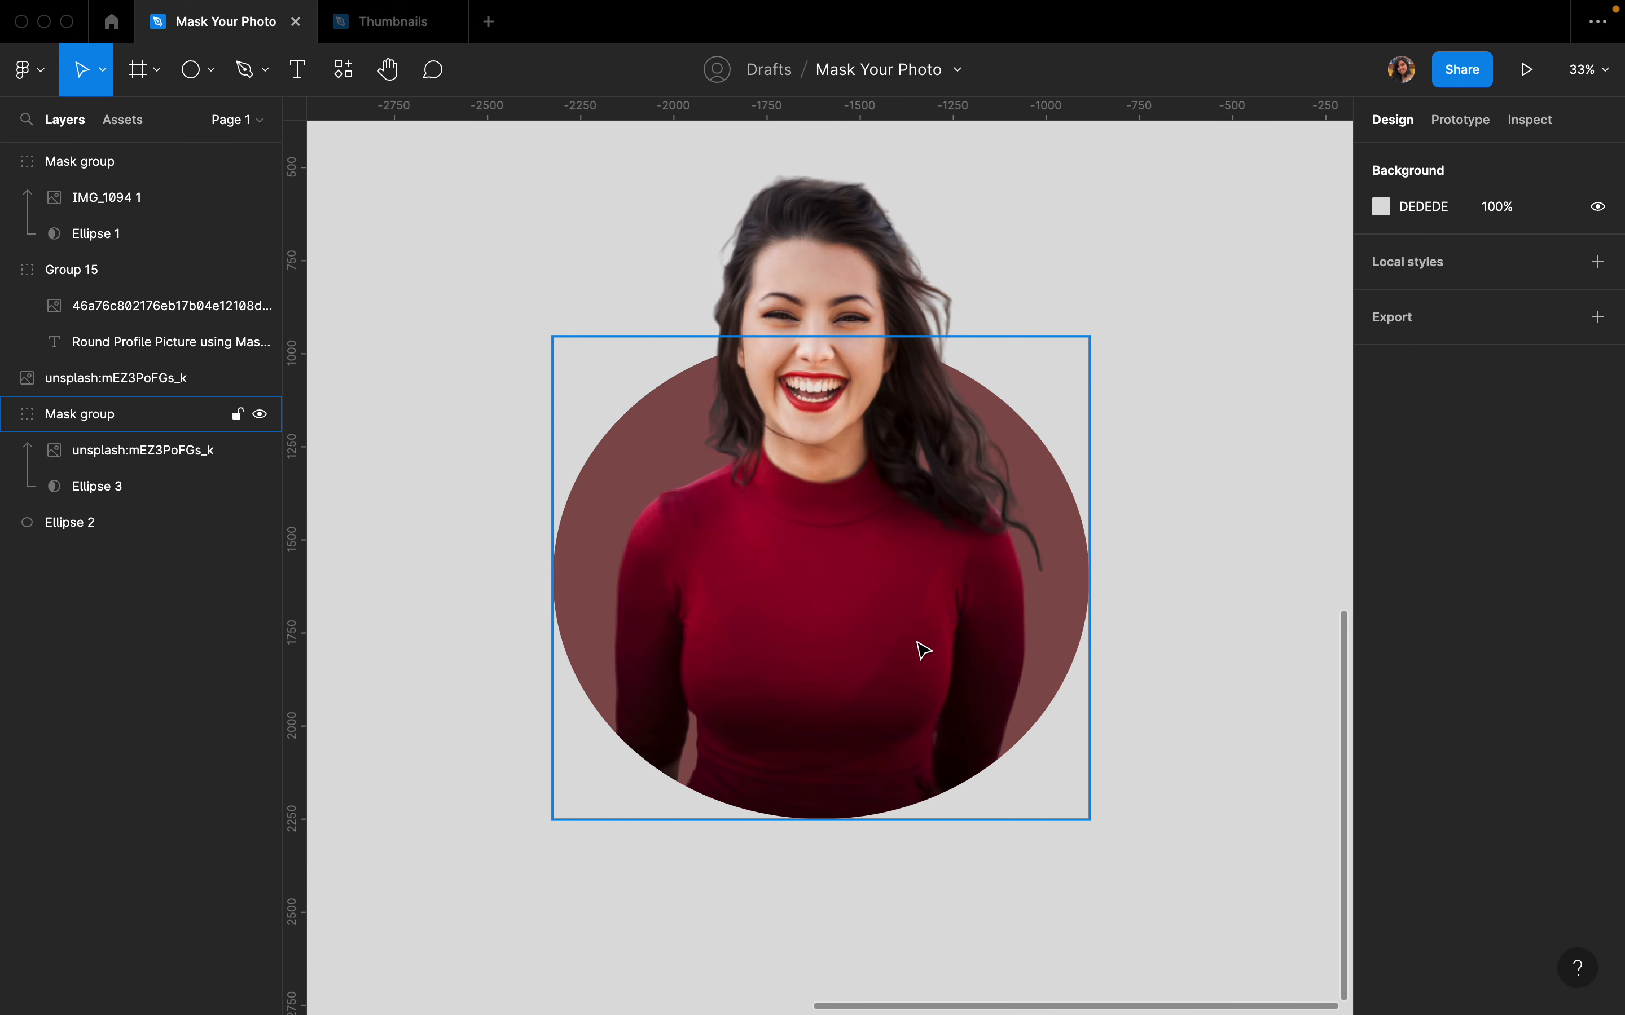
pyautogui.hscroll(1, 1172, 528)
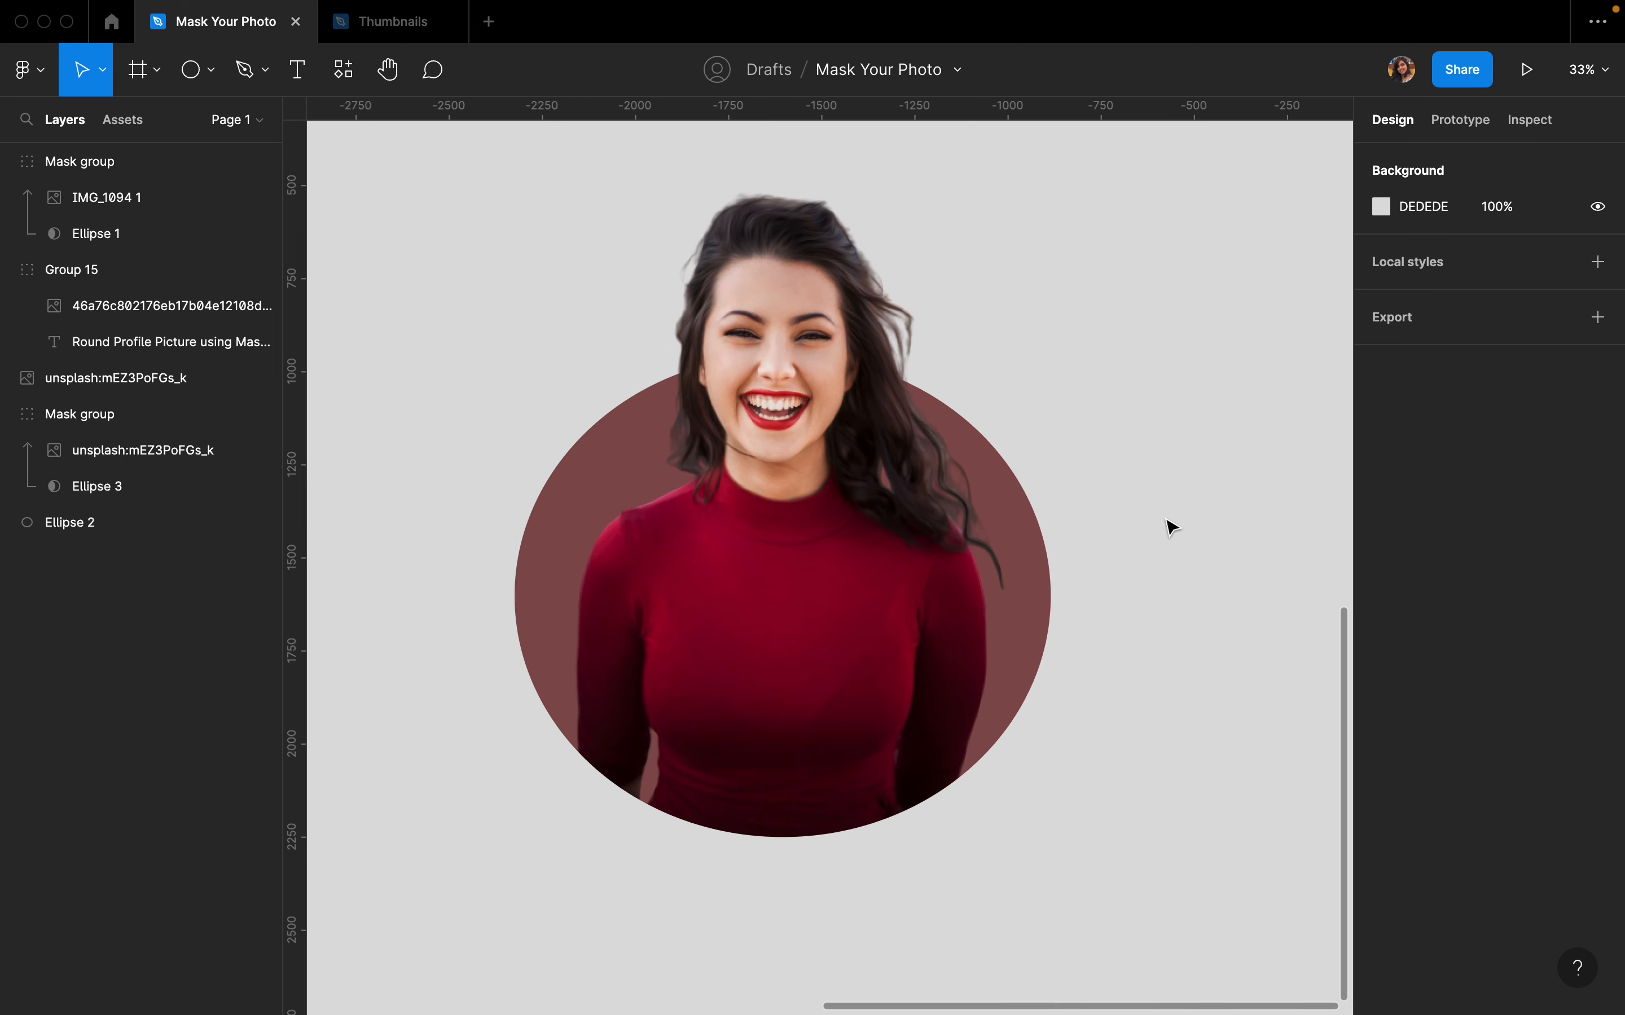